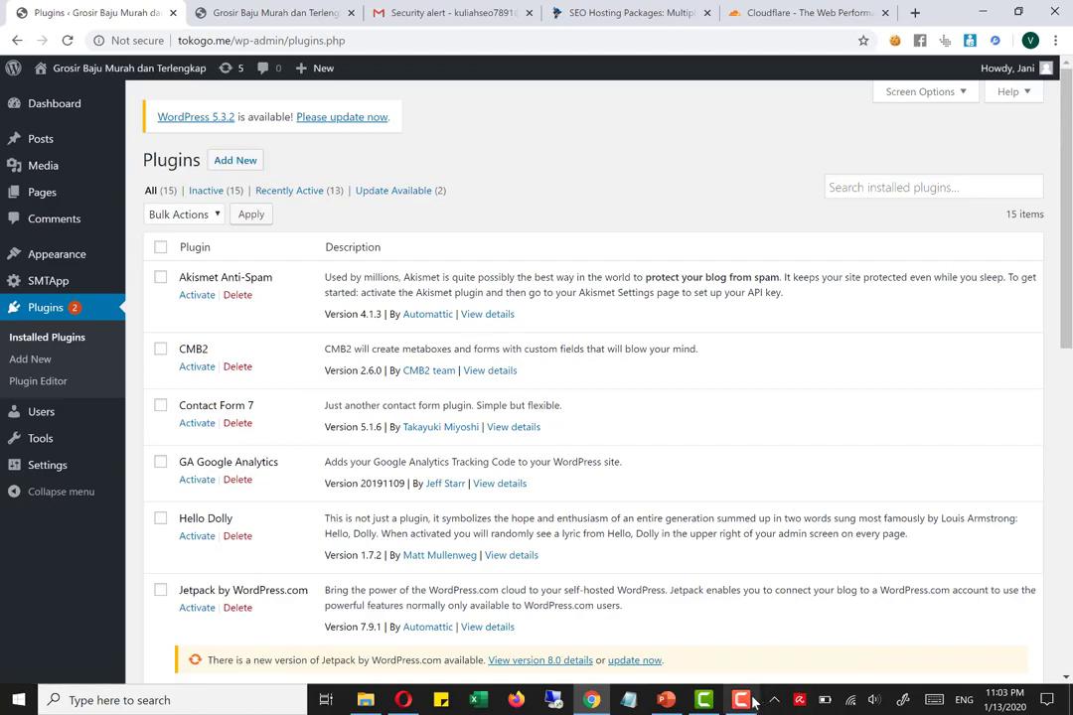
click(752, 702)
click(1018, 662)
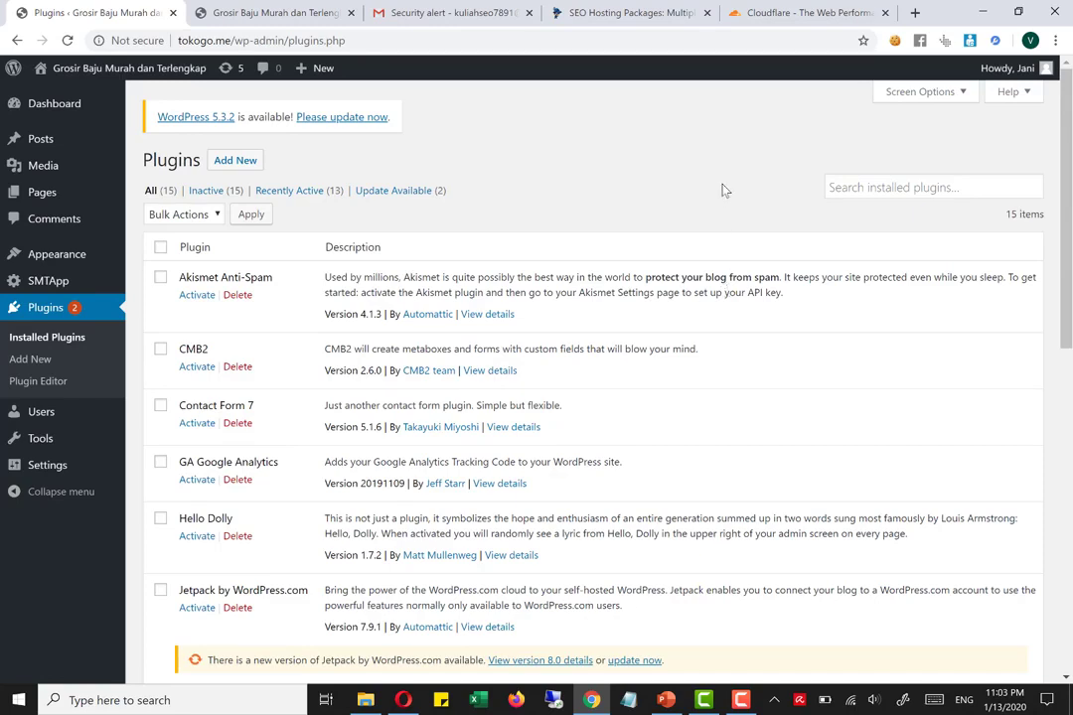
Search the plugin directory for cloudflare, then install and activate the Cloudflare plugin
click(230, 170)
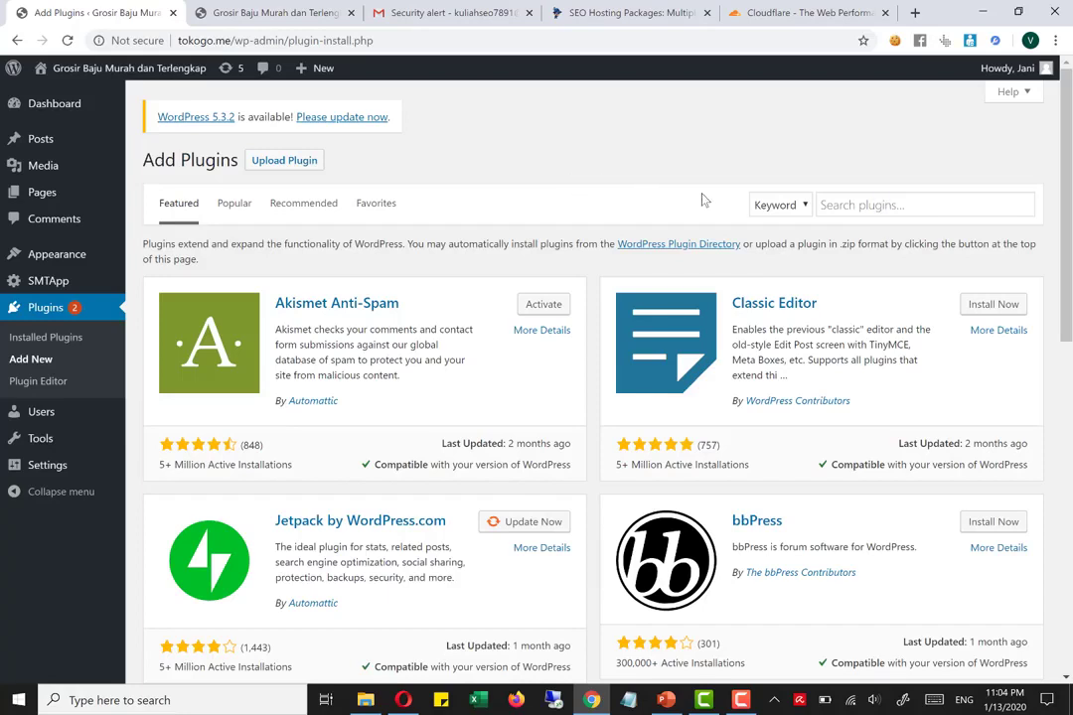
click(743, 701)
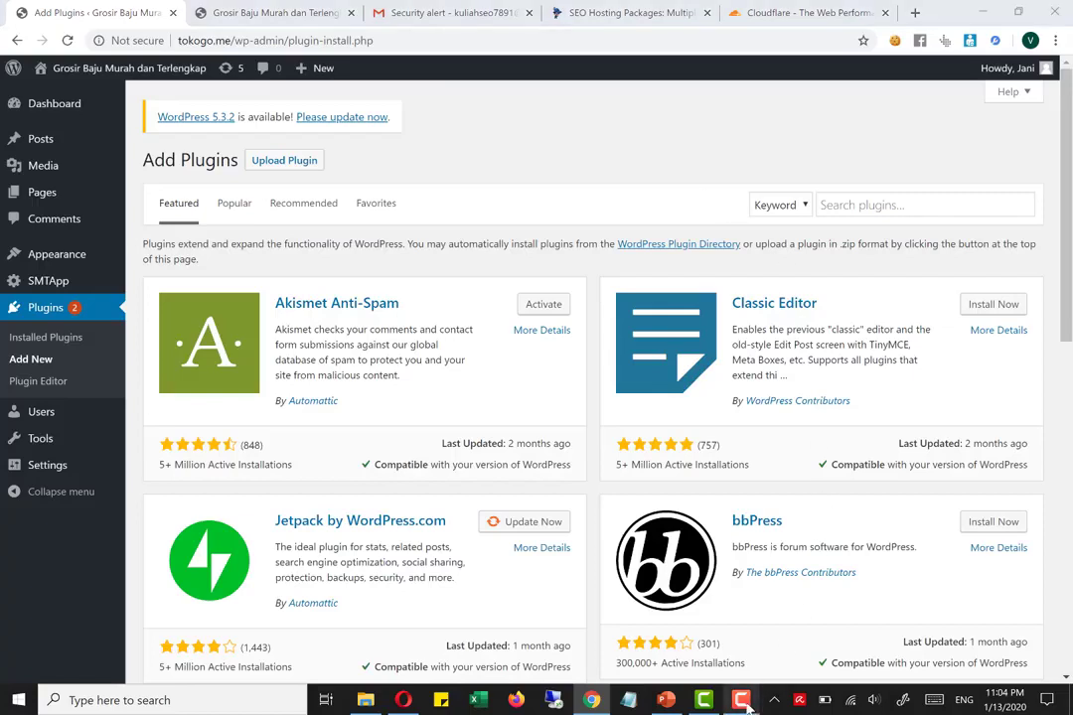
click(1018, 656)
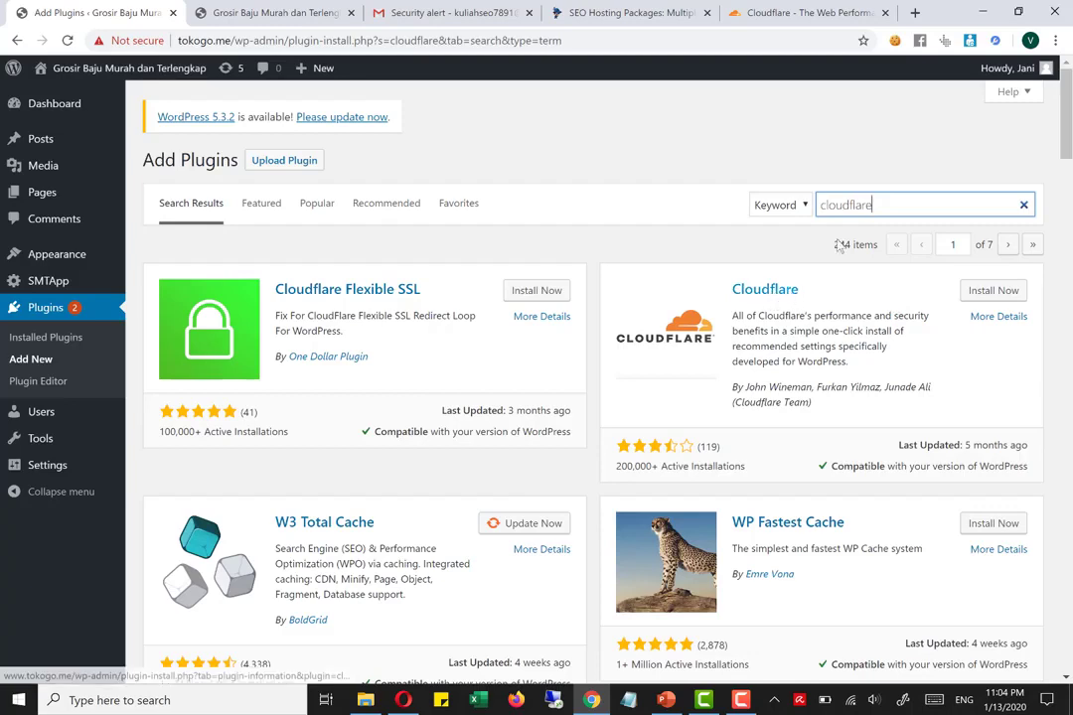
click(996, 291)
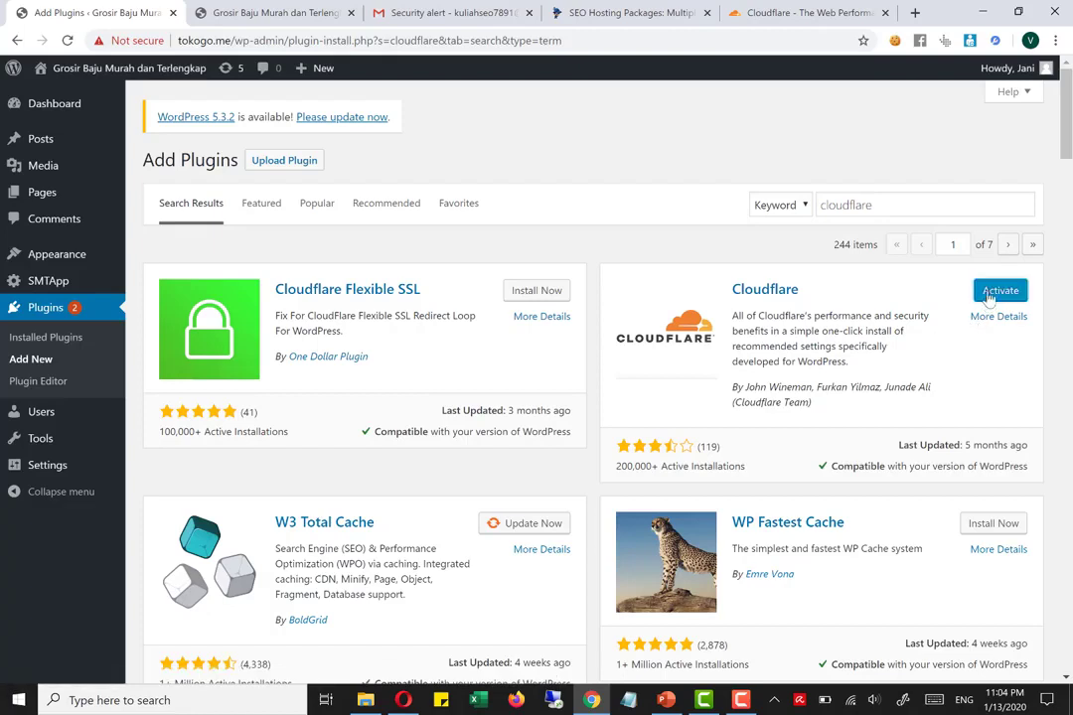
click(998, 291)
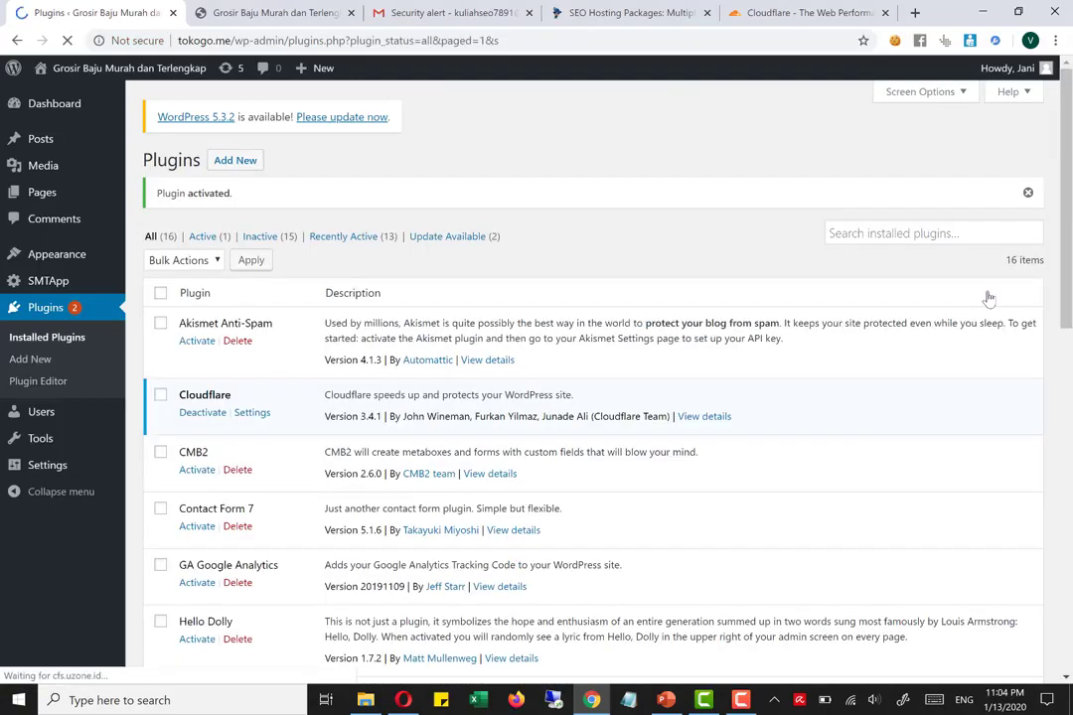
Open the settings page of the newly activated Cloudflare plugin
scroll(641, 469, down, 4)
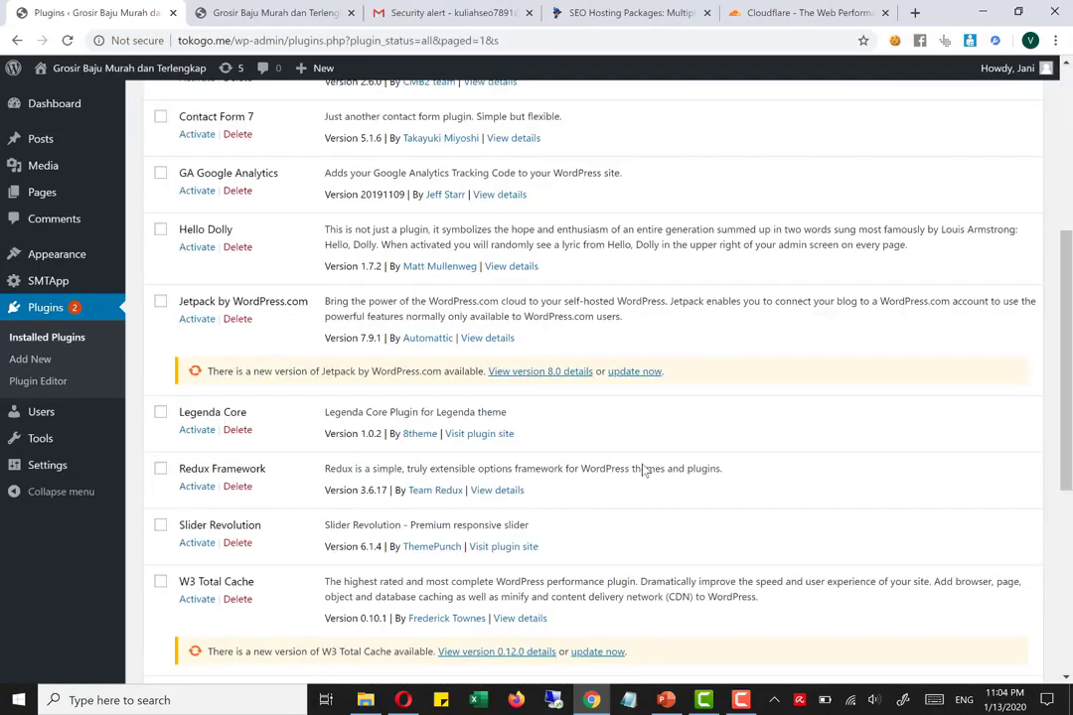
mouse_move(66, 464)
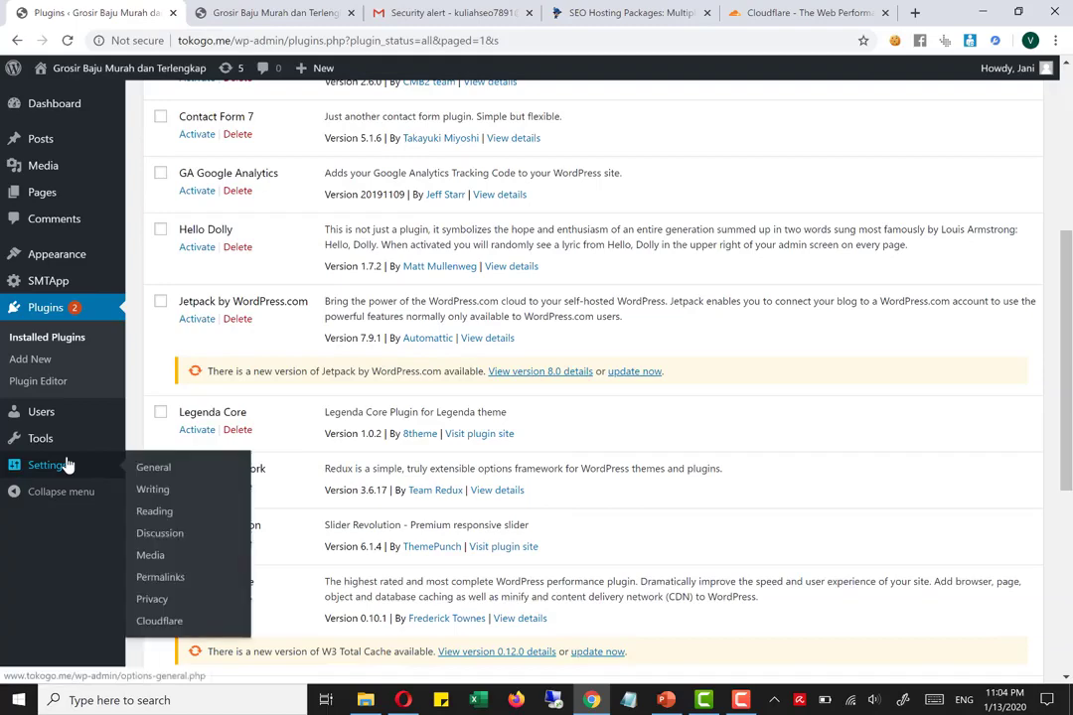
click(182, 629)
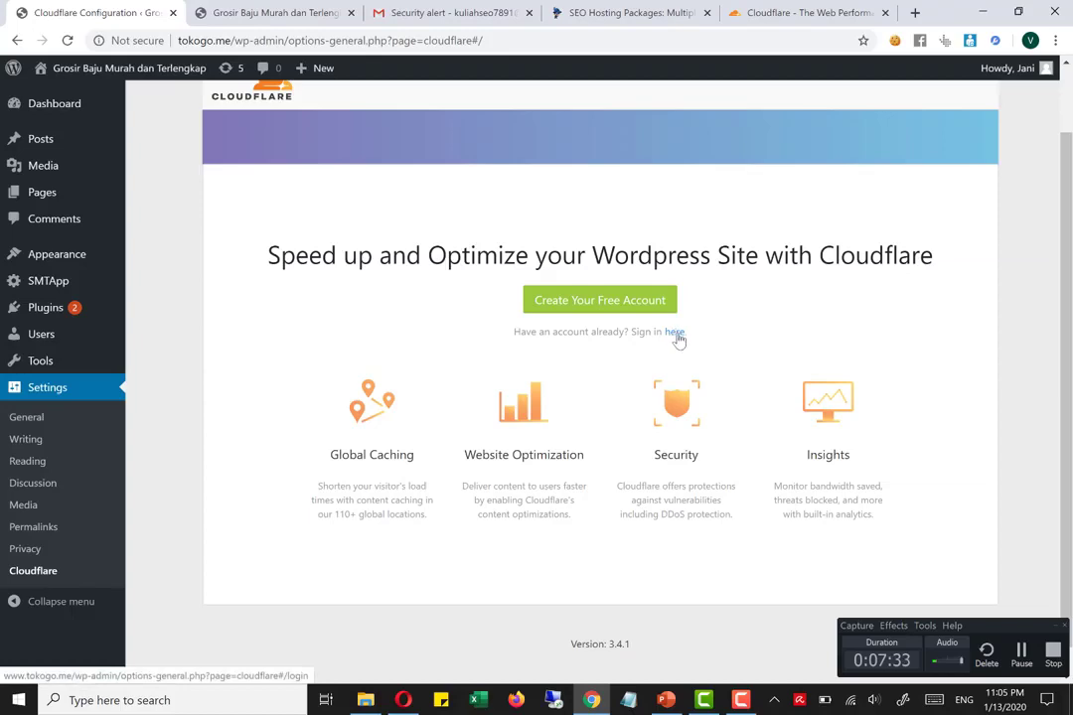
Create a free Cloudflare account from the plugin page with the account e-mail and a password that meets the requirements
click(599, 300)
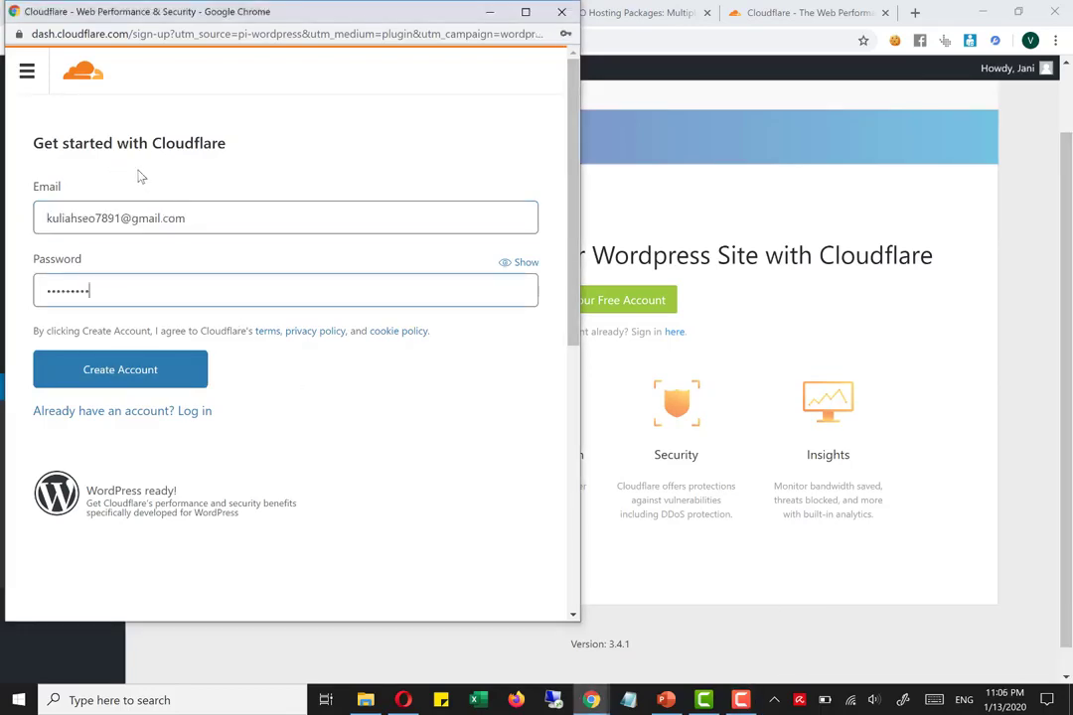
click(129, 374)
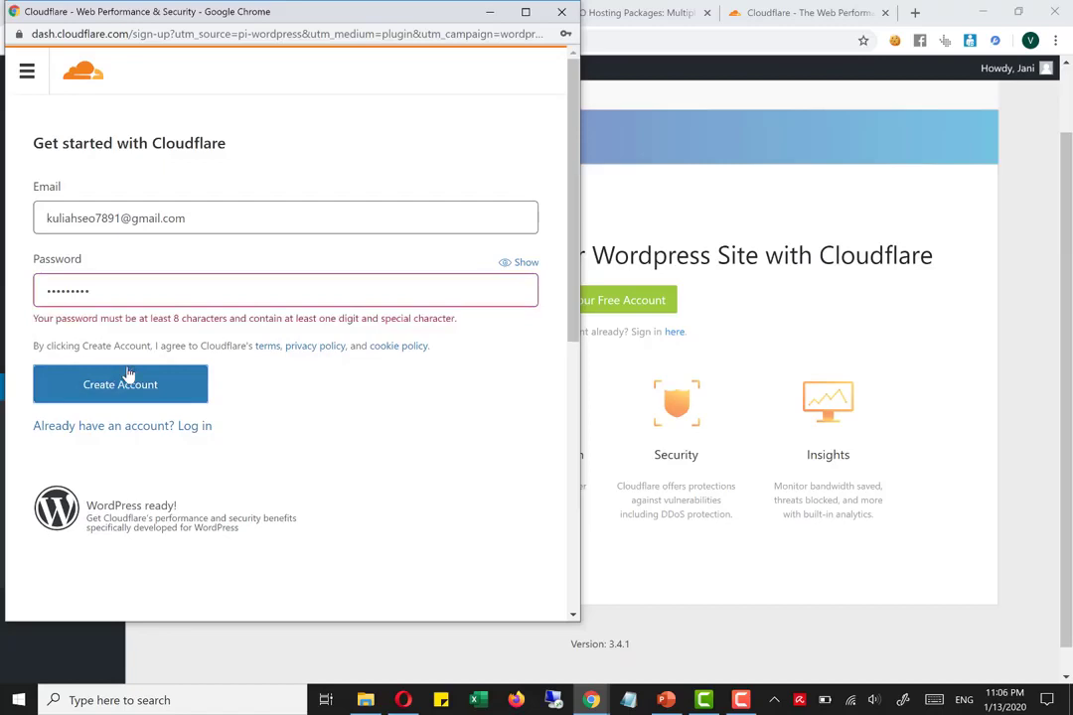
click(122, 291)
text(•)
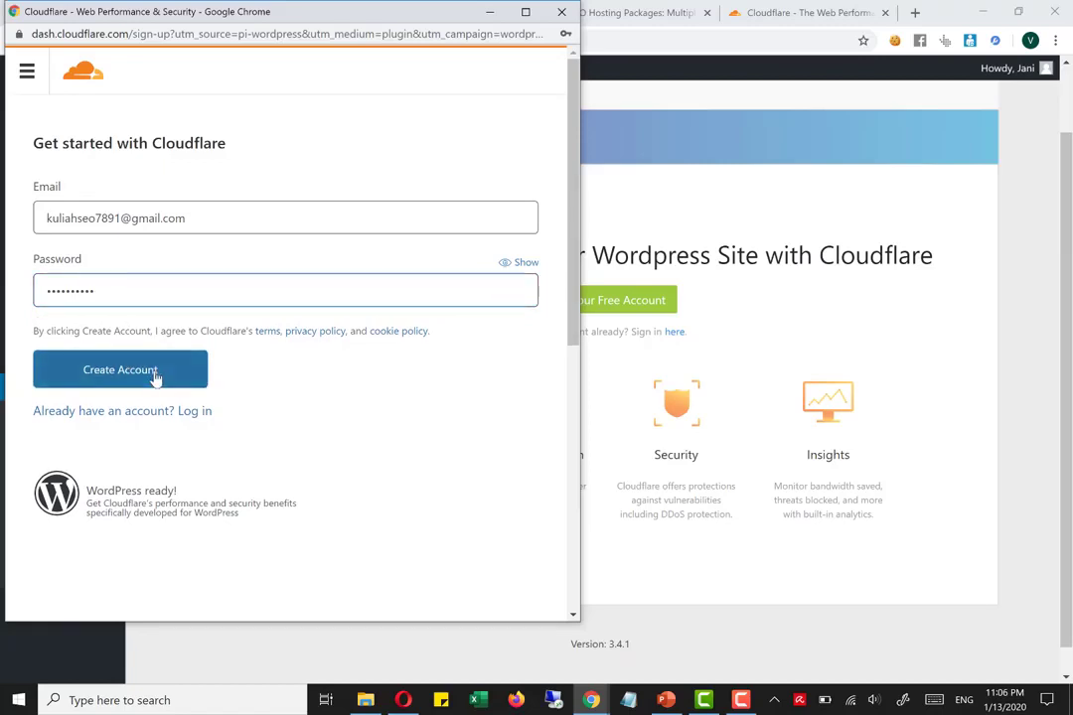
click(156, 378)
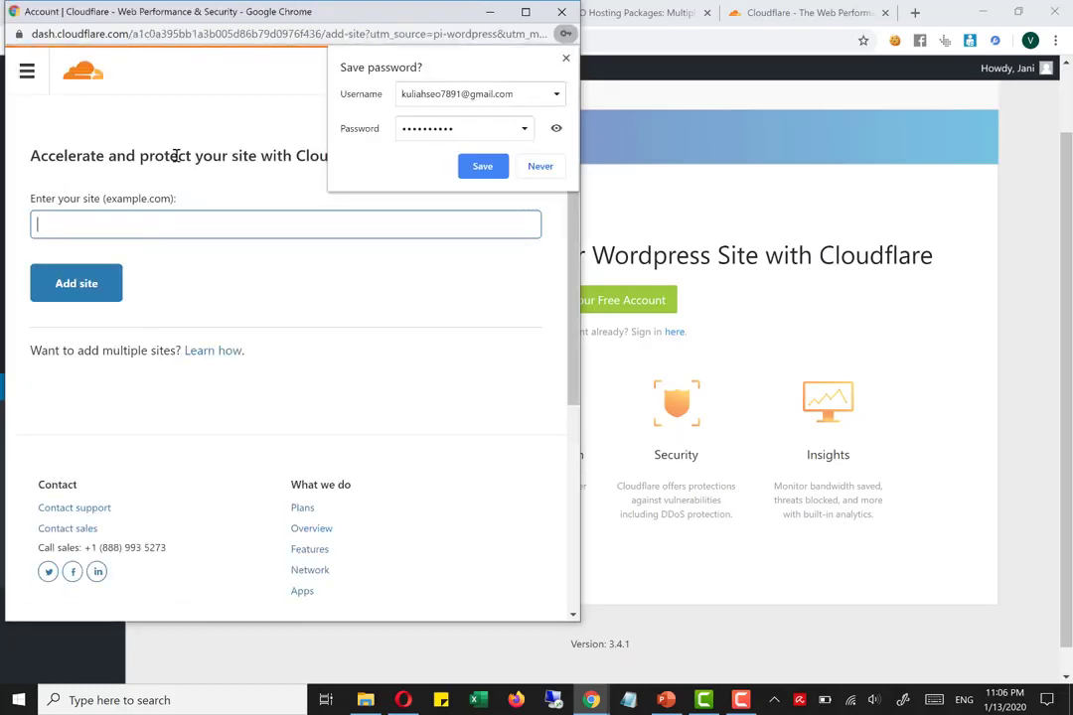
Dismiss the offer to save the password and add the site tokogo.me to the Cloudflare account
click(154, 121)
click(167, 221)
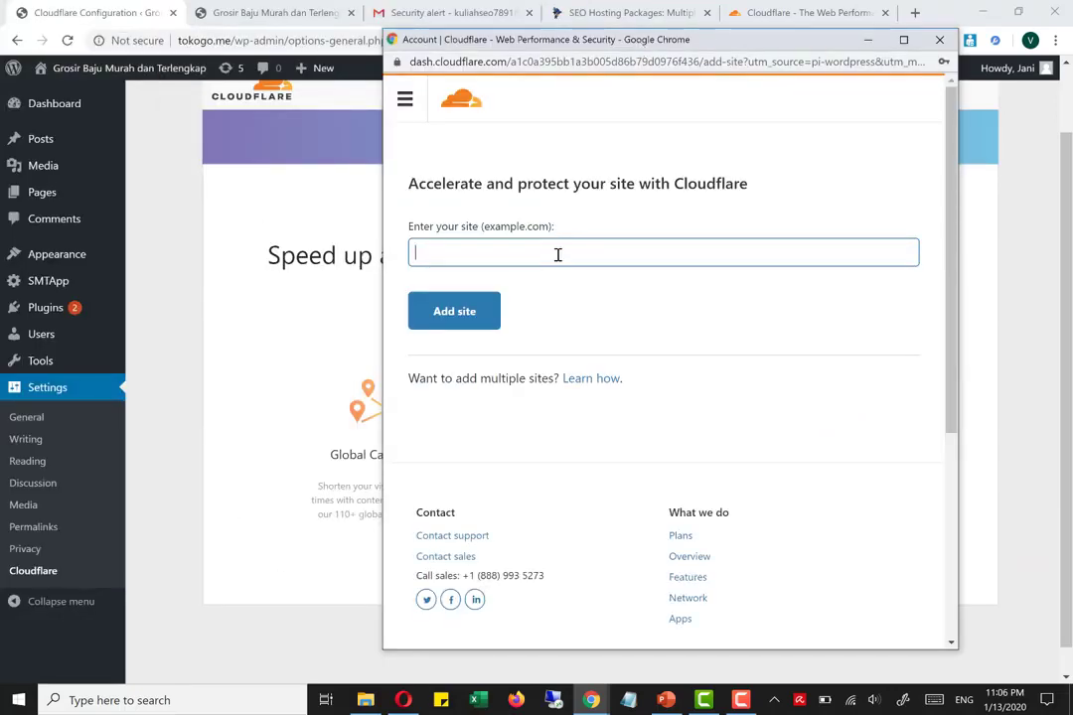
text(to)
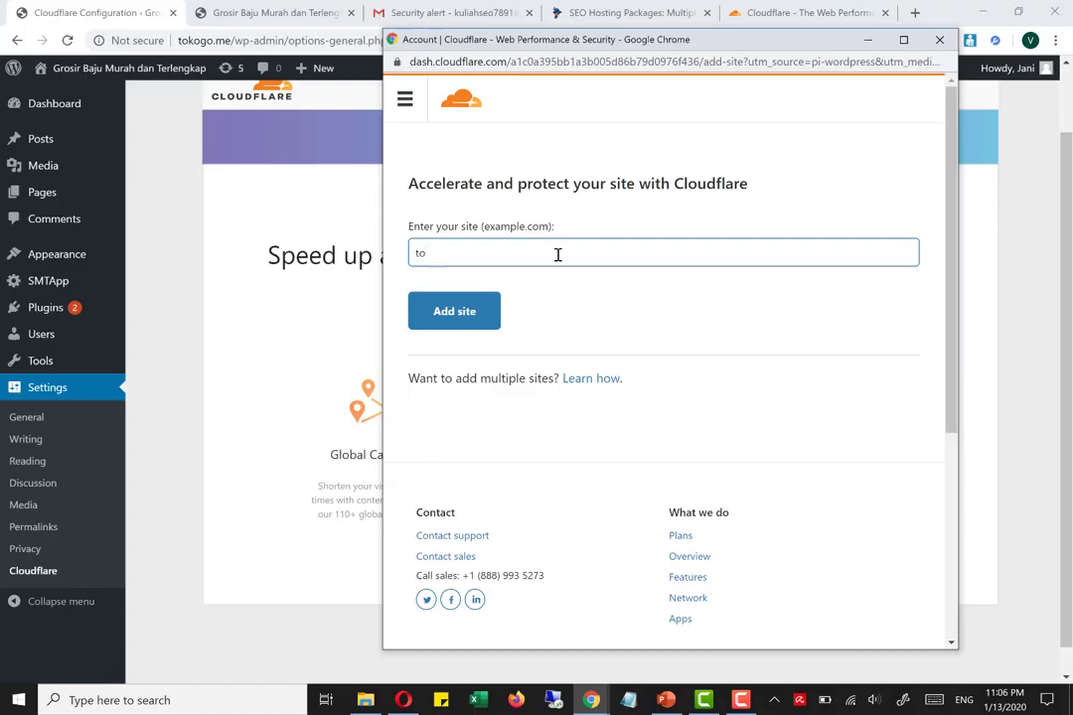
text(kogo.me)
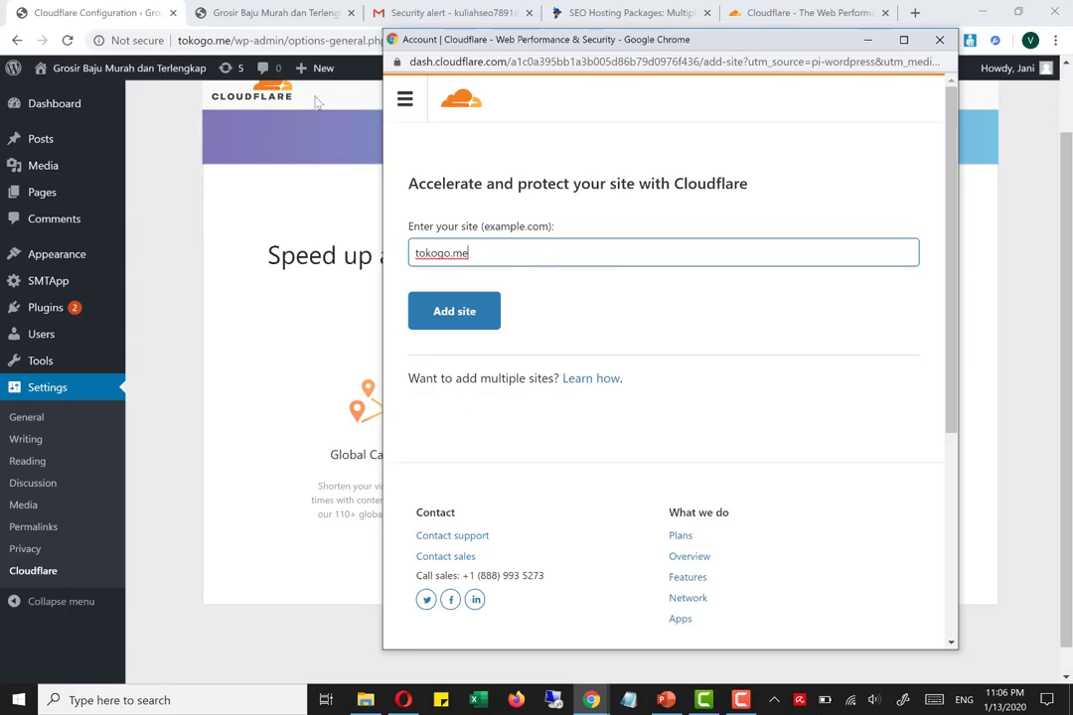
click(488, 315)
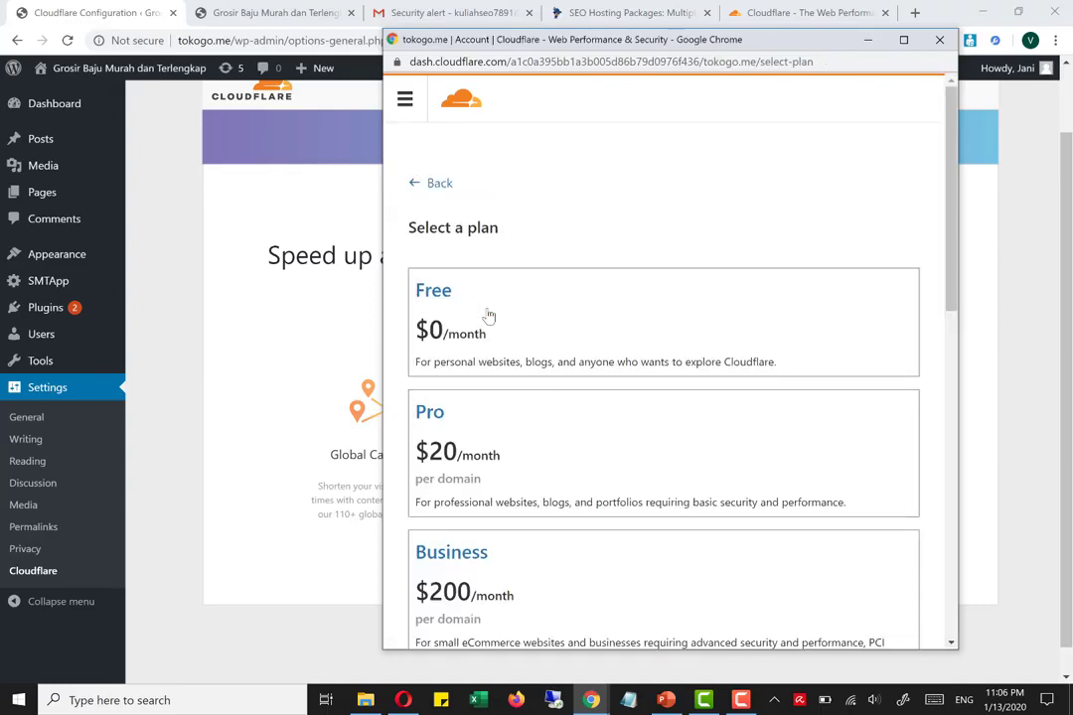
Select the Free $0/month plan for tokogo.me and confirm it
scroll(546, 331, down, 5)
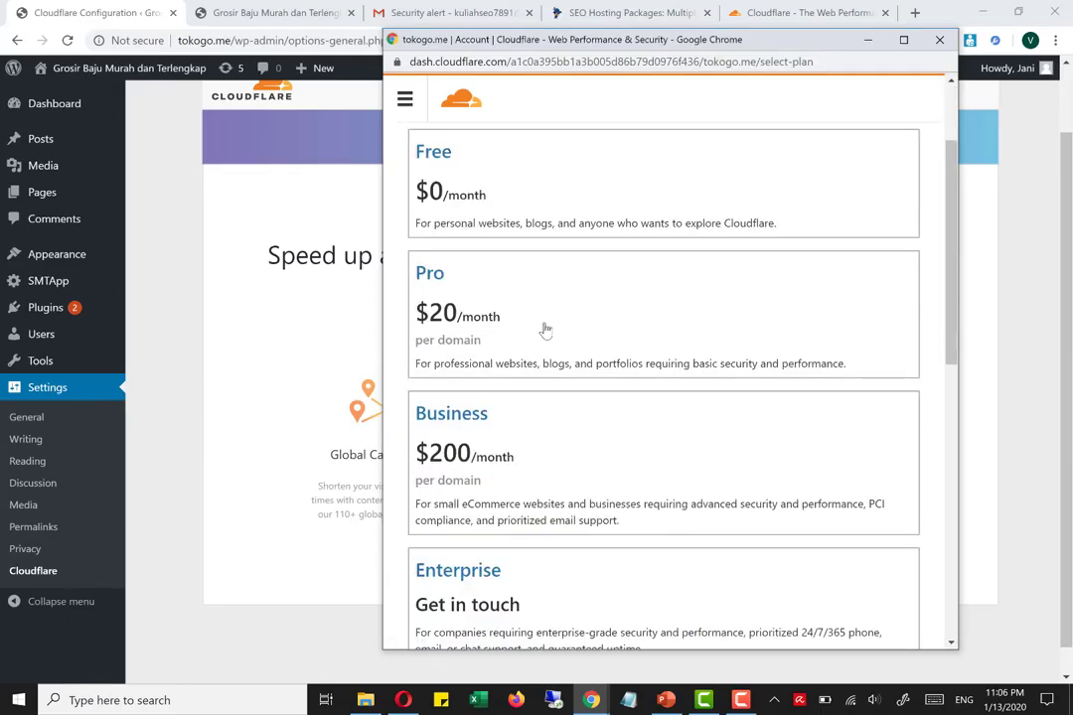
scroll(745, 516, up, 5)
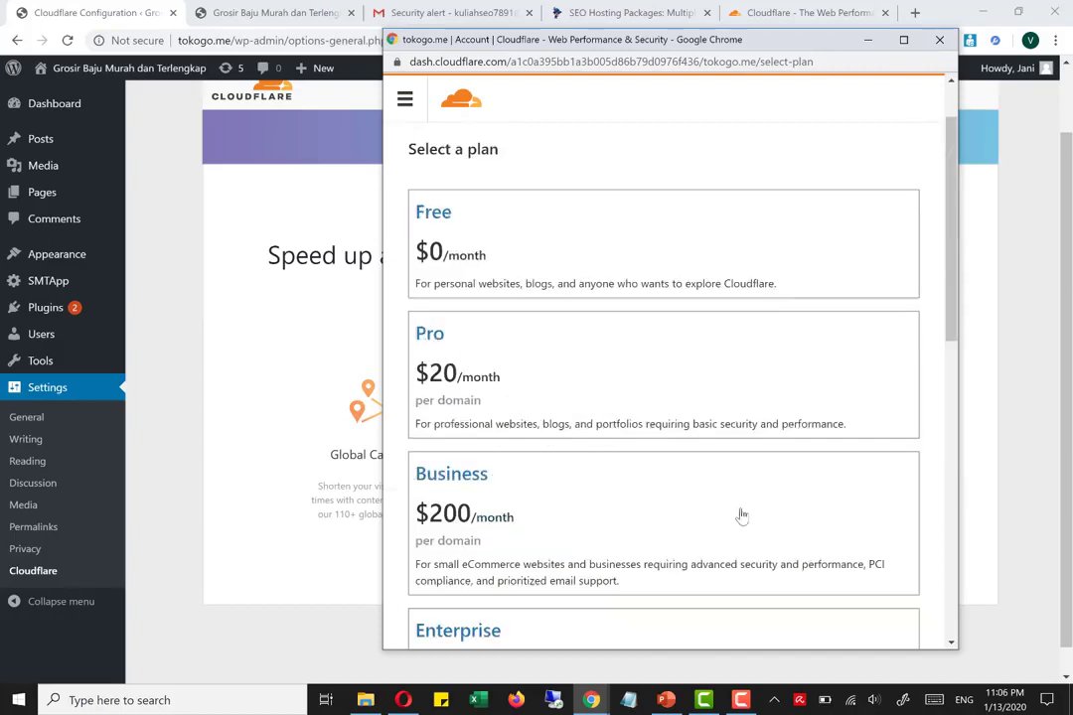
click(485, 243)
scroll(556, 308, down, 3)
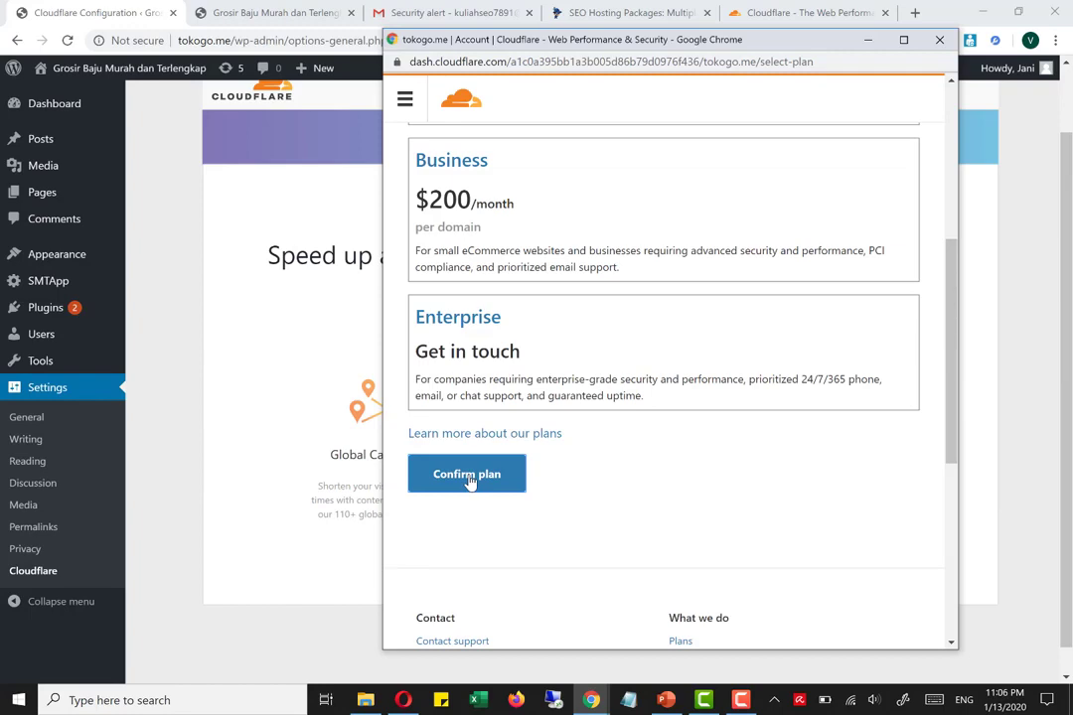
click(469, 477)
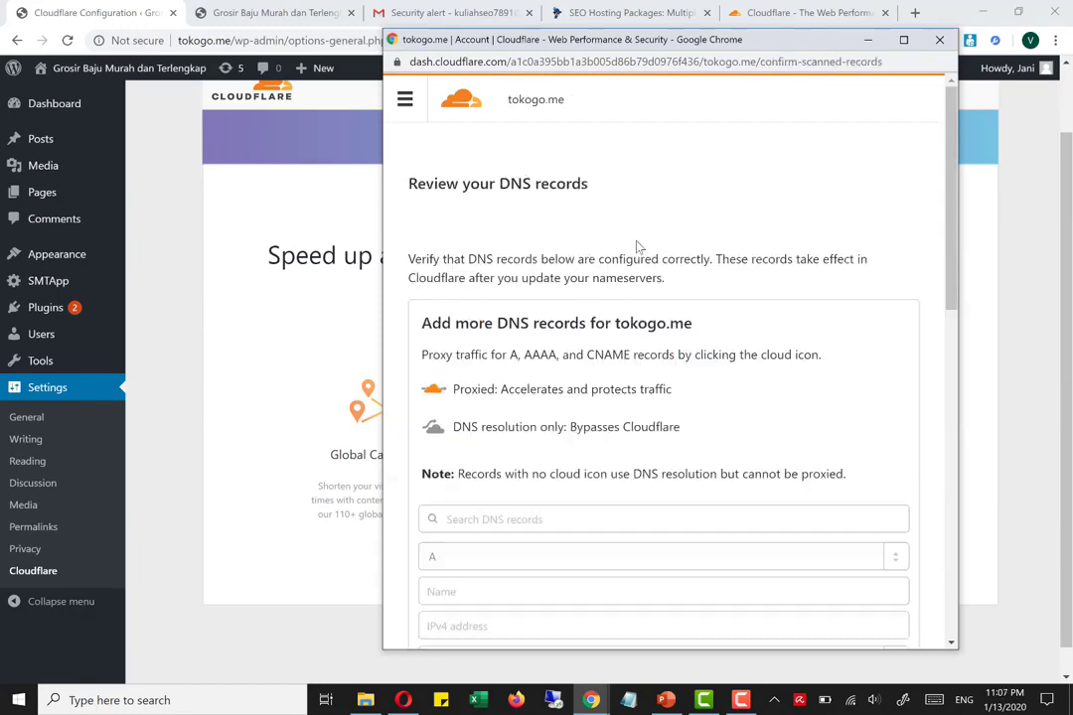
Review the scanned DNS records for tokogo.me and continue to the nameserver instructions
scroll(636, 238, down, 3)
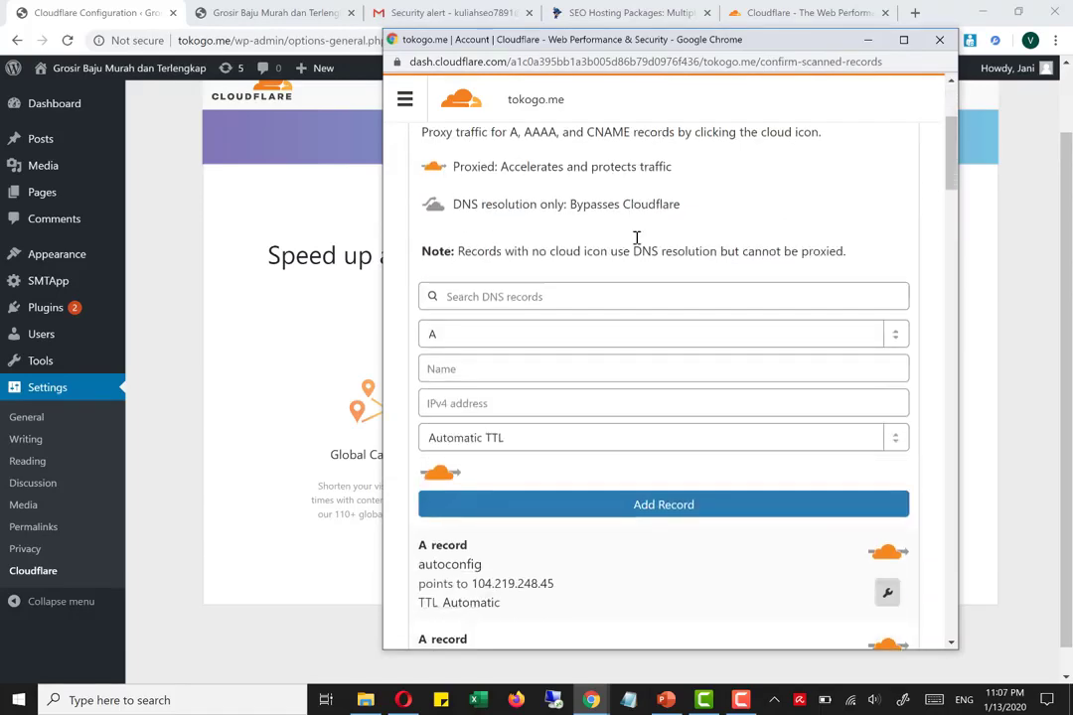
scroll(637, 239, down, 10)
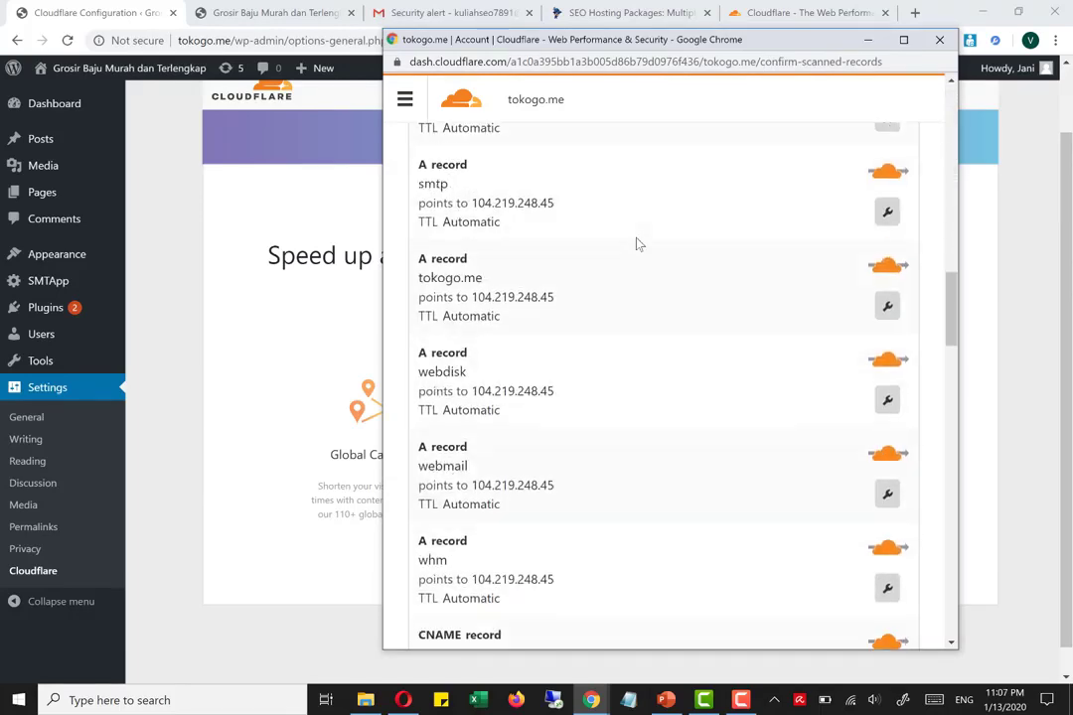
scroll(637, 244, down, 15)
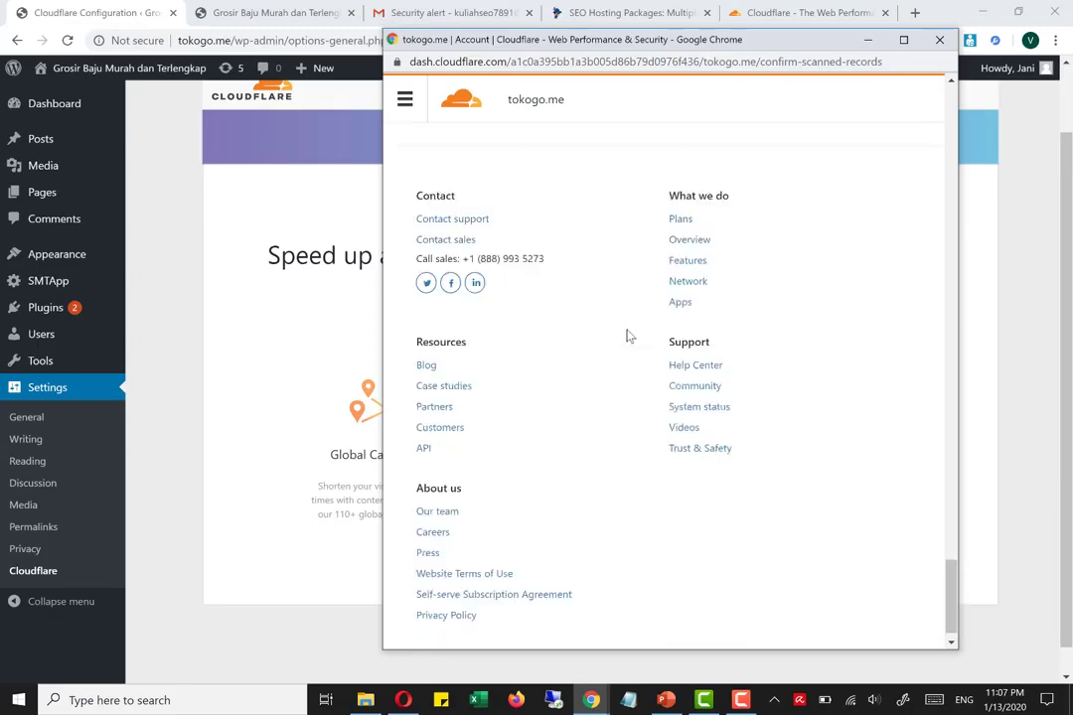
scroll(627, 336, up, 3)
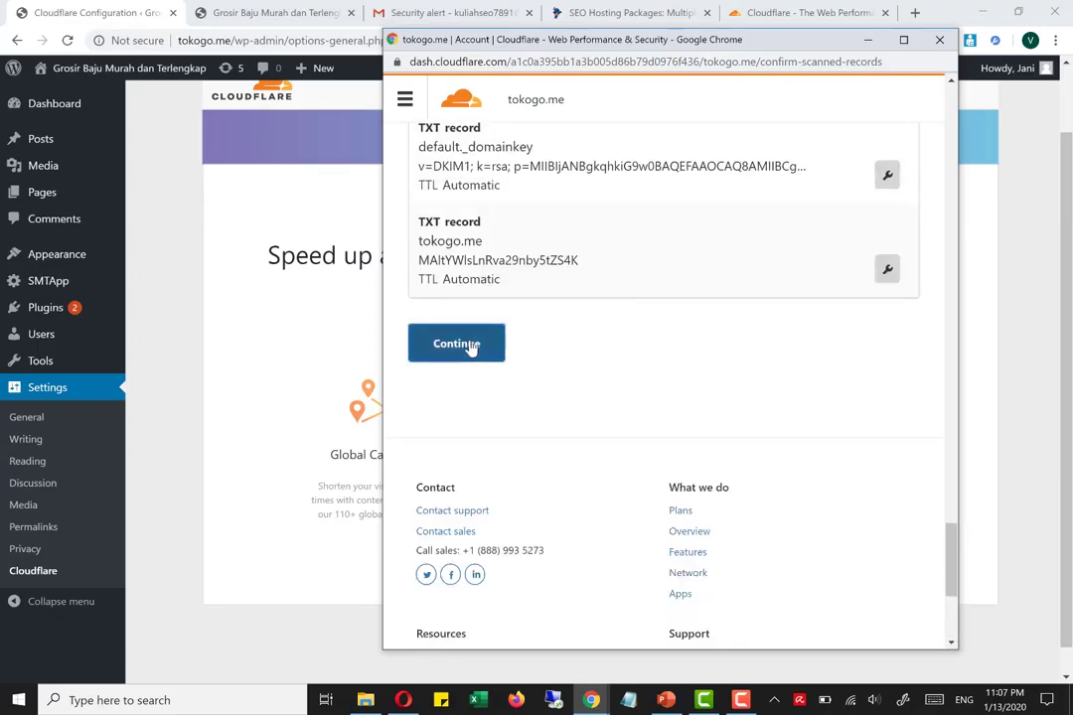
click(471, 344)
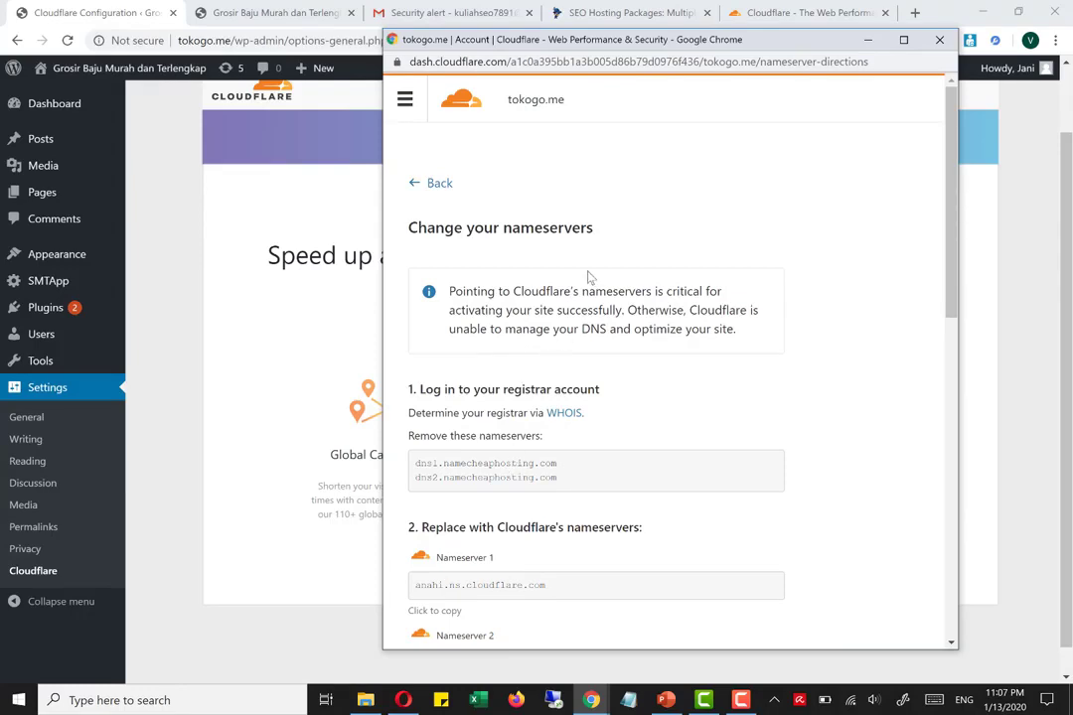
Copy the two nameservers listed for removal, dns1.namecheaphosting.com and dns2.namecheaphosting.com
mouse_move(427, 226)
mouse_down()
mouse_move(573, 242)
mouse_move(598, 232)
mouse_move(446, 215)
mouse_up()
scroll(490, 327, down, 3)
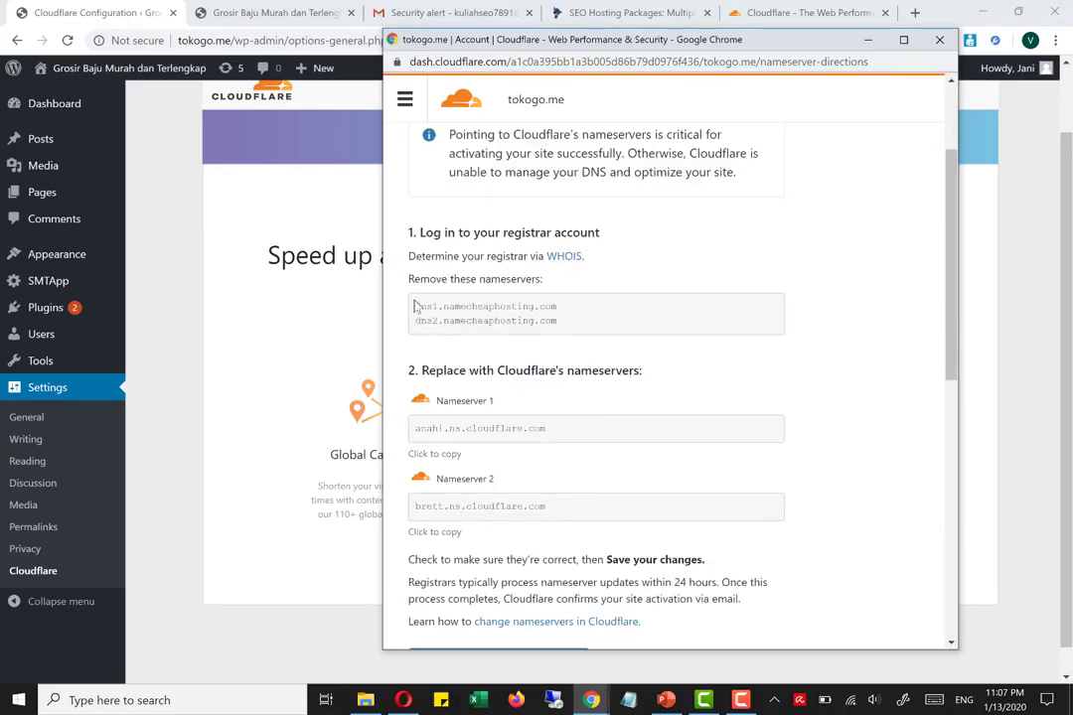
drag(417, 307, 562, 330)
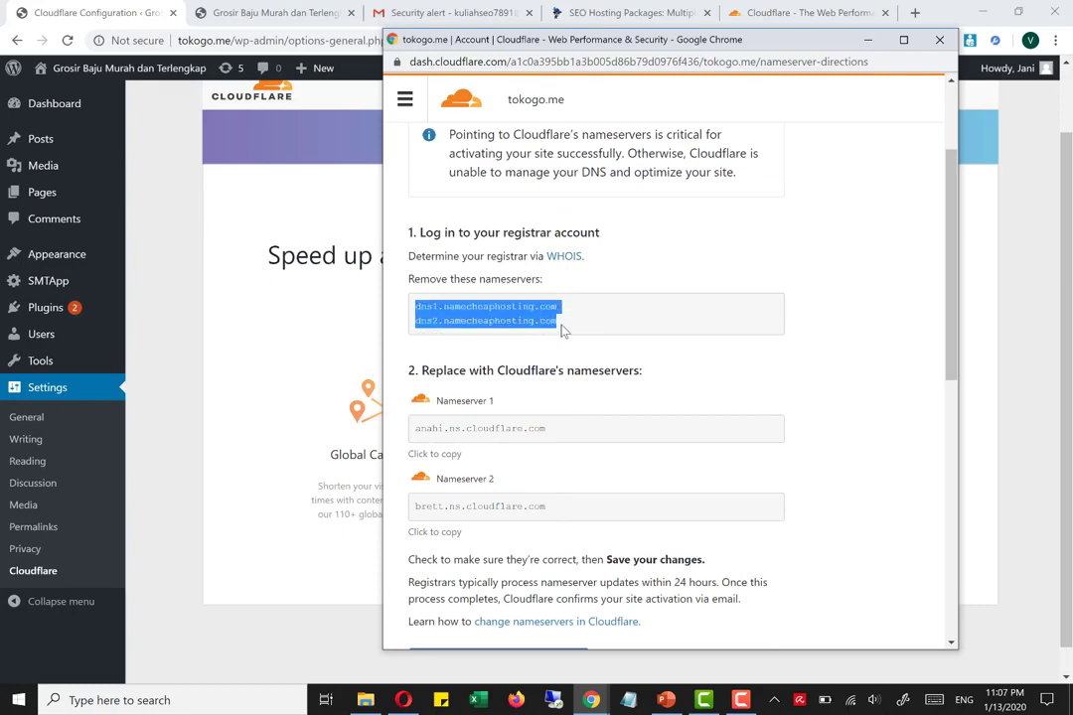
right_click(601, 310)
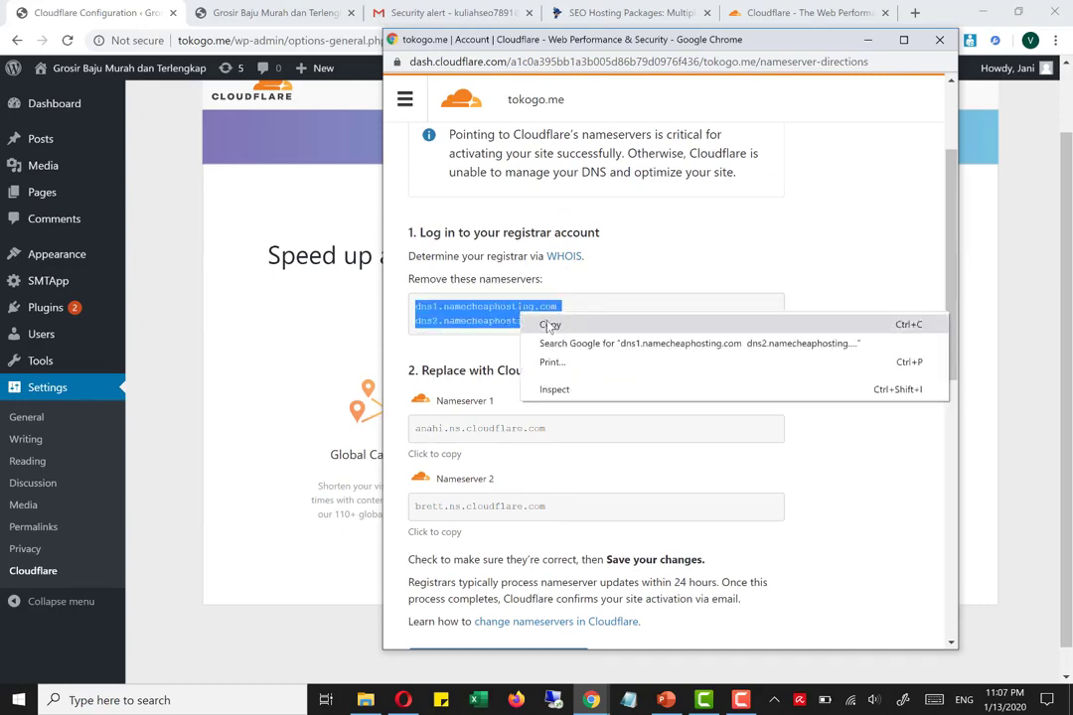
click(616, 321)
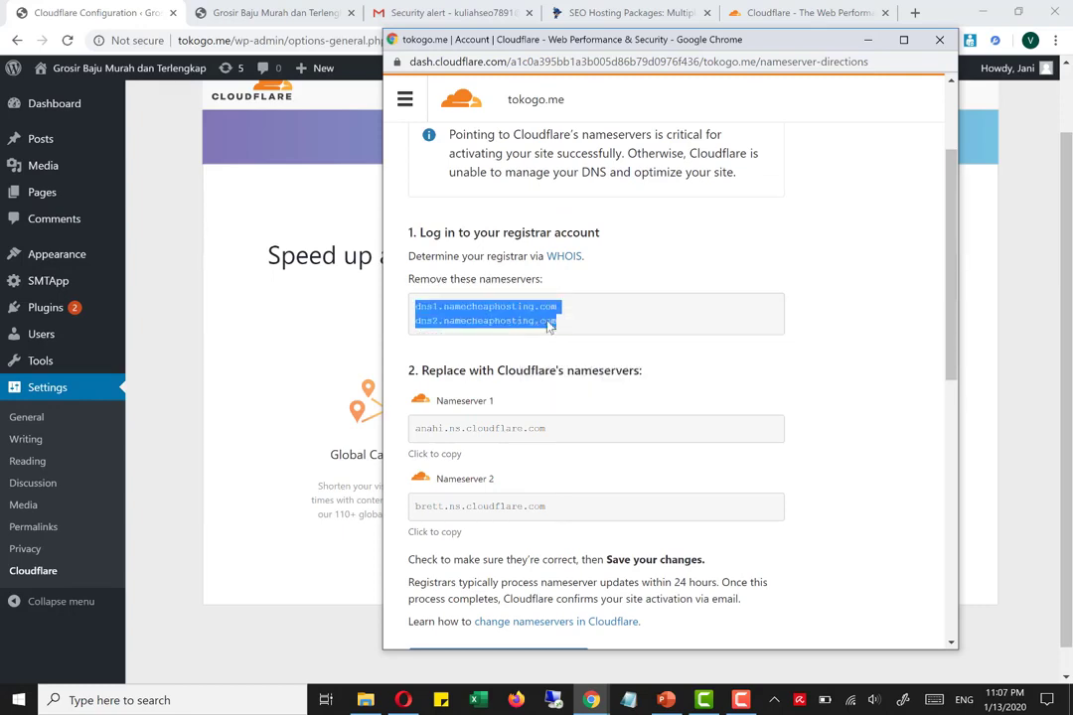
right_click(474, 310)
click(490, 310)
Examine the nameserver replacement instructions, highlighting Cloudflare's nameservers anahi.ns.cloudflare.com and brett.ns.cloudflare.com
scroll(497, 321, down, 2)
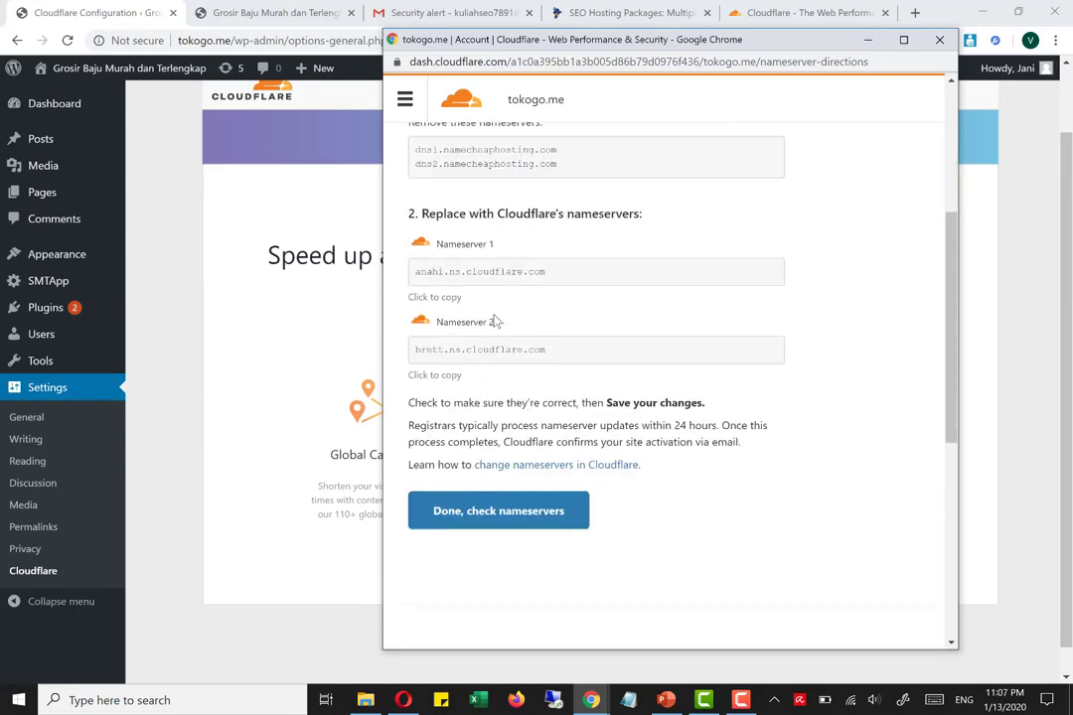
scroll(437, 270, up, 1)
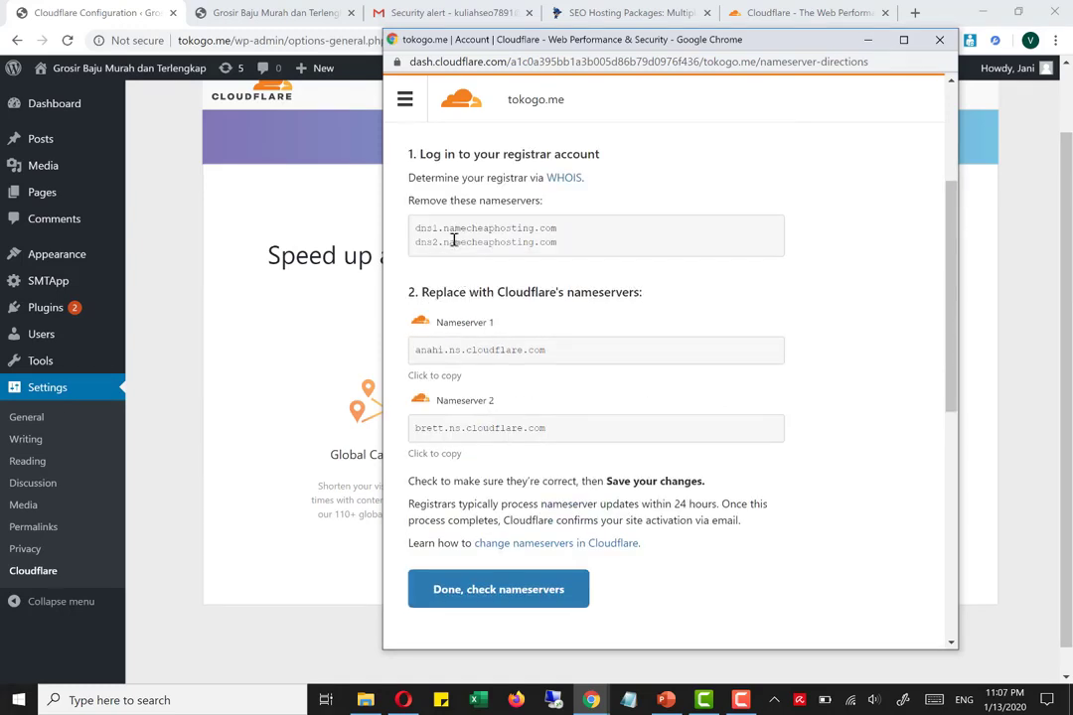
triple_click(559, 237)
click(560, 240)
drag(526, 201, 477, 203)
drag(437, 292, 488, 365)
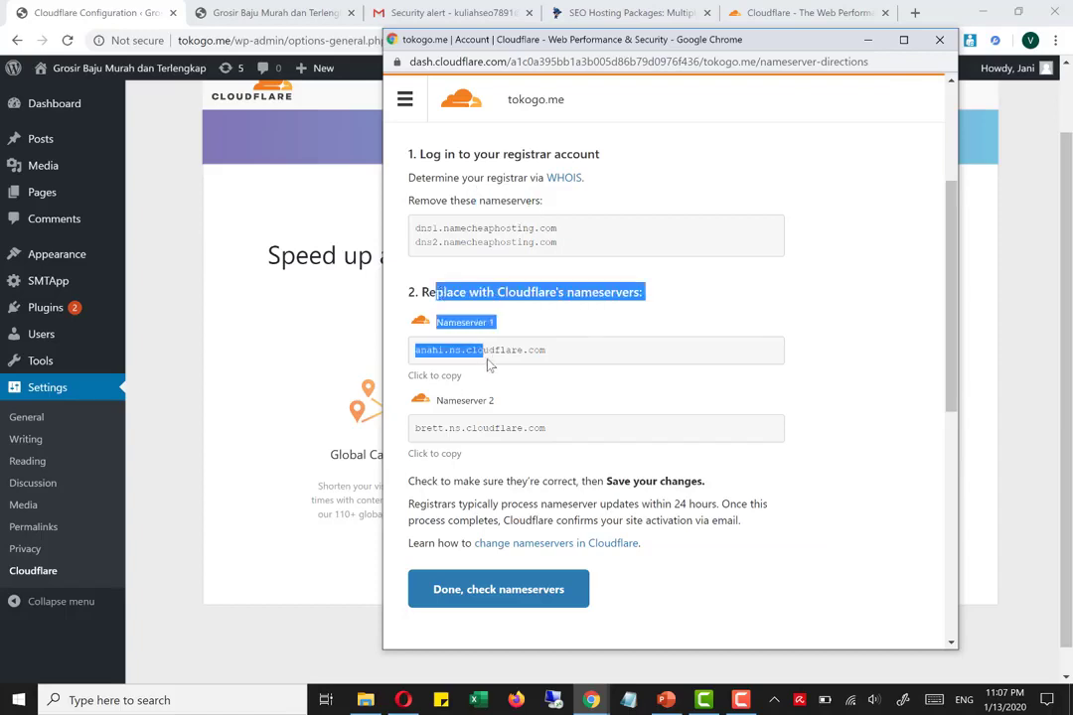
click(504, 346)
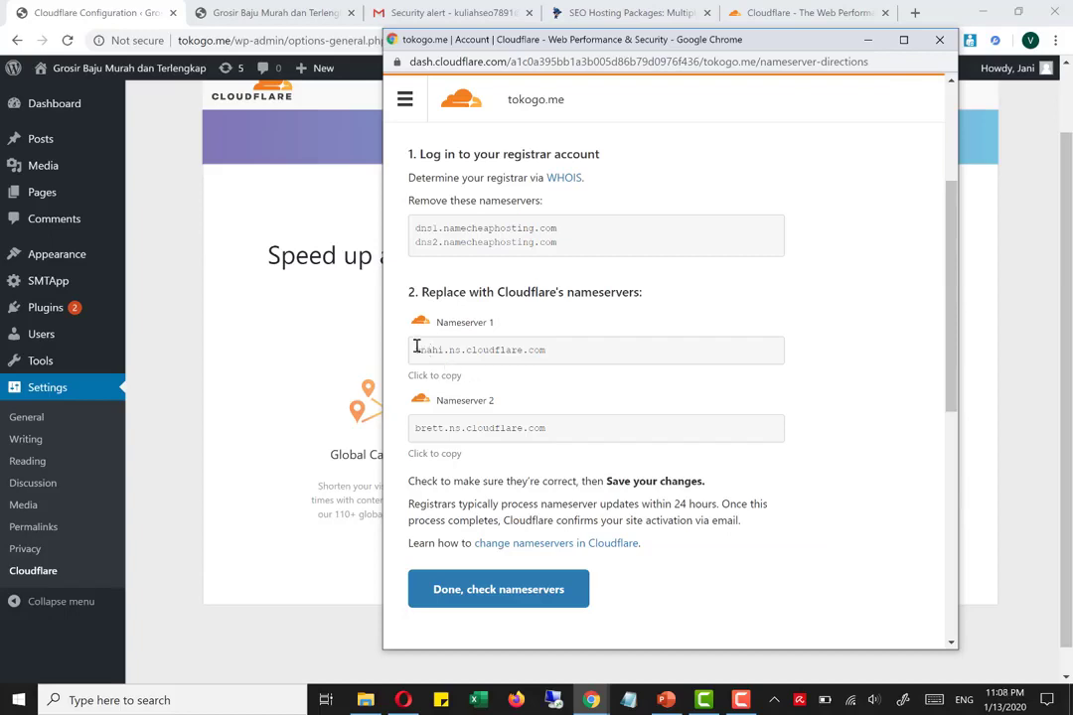
drag(416, 347, 560, 440)
scroll(603, 407, down, 1)
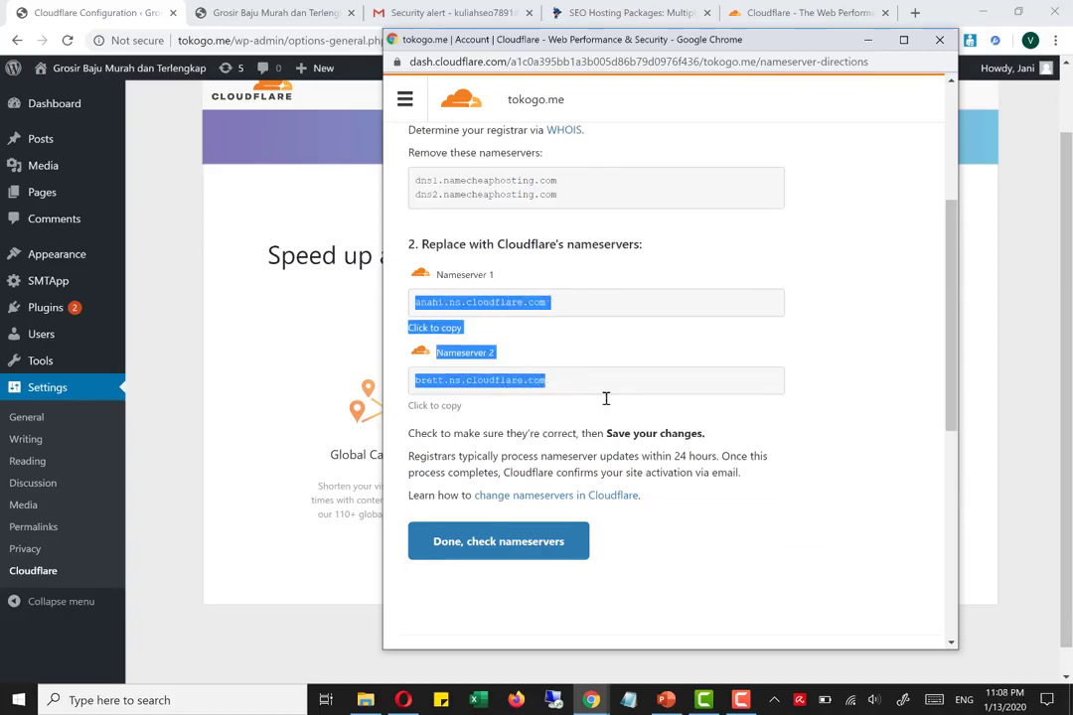
scroll(606, 398, down, 1)
click(615, 340)
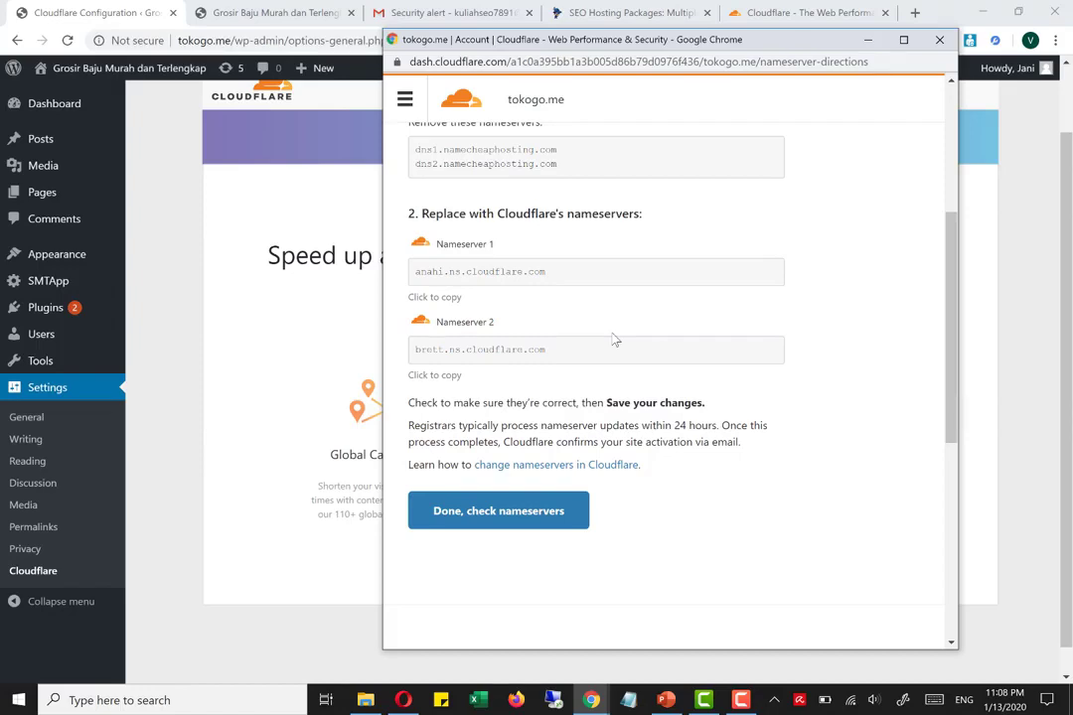
scroll(615, 339, up, 1)
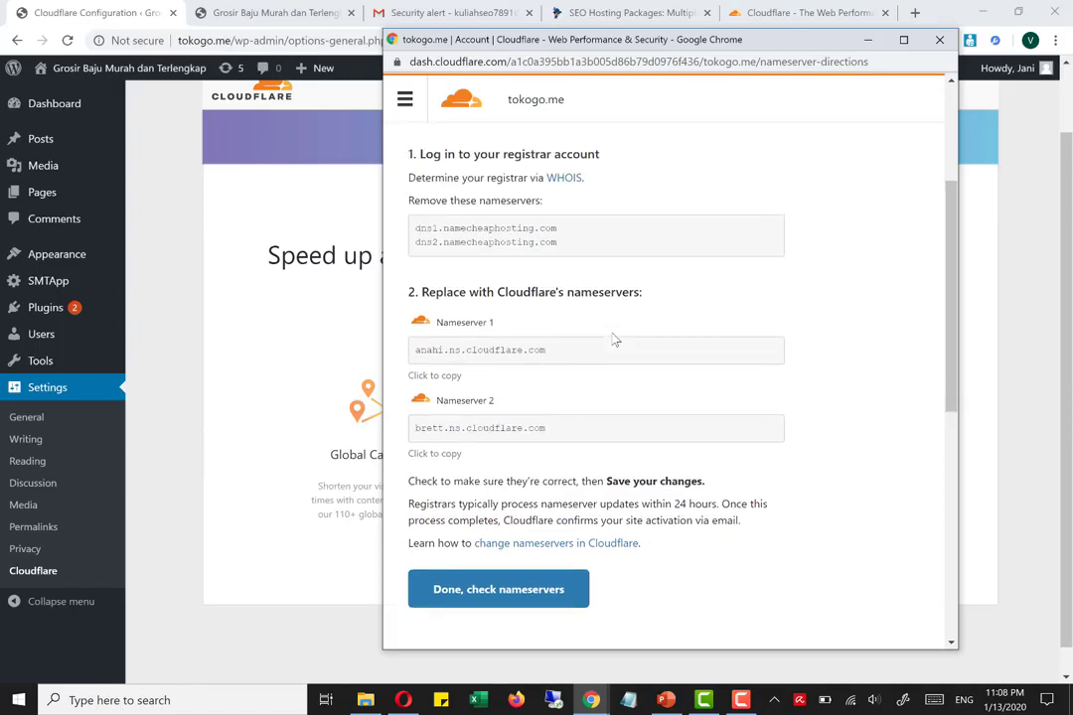
scroll(489, 320, down, 1)
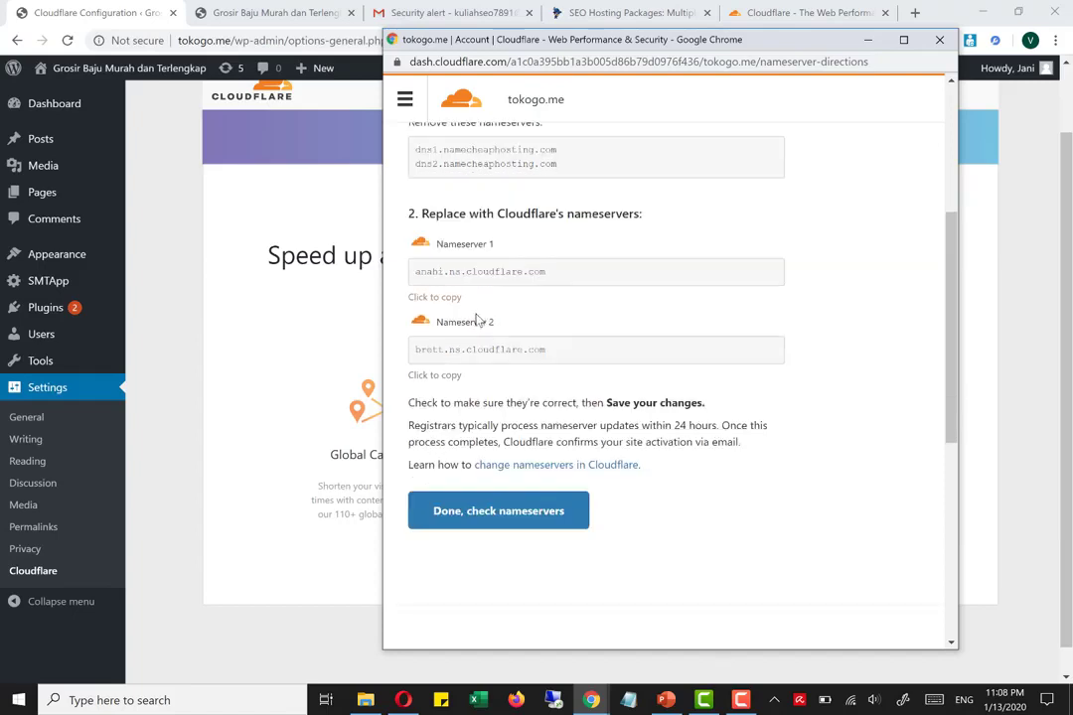
drag(431, 270, 482, 300)
click(434, 350)
click(740, 699)
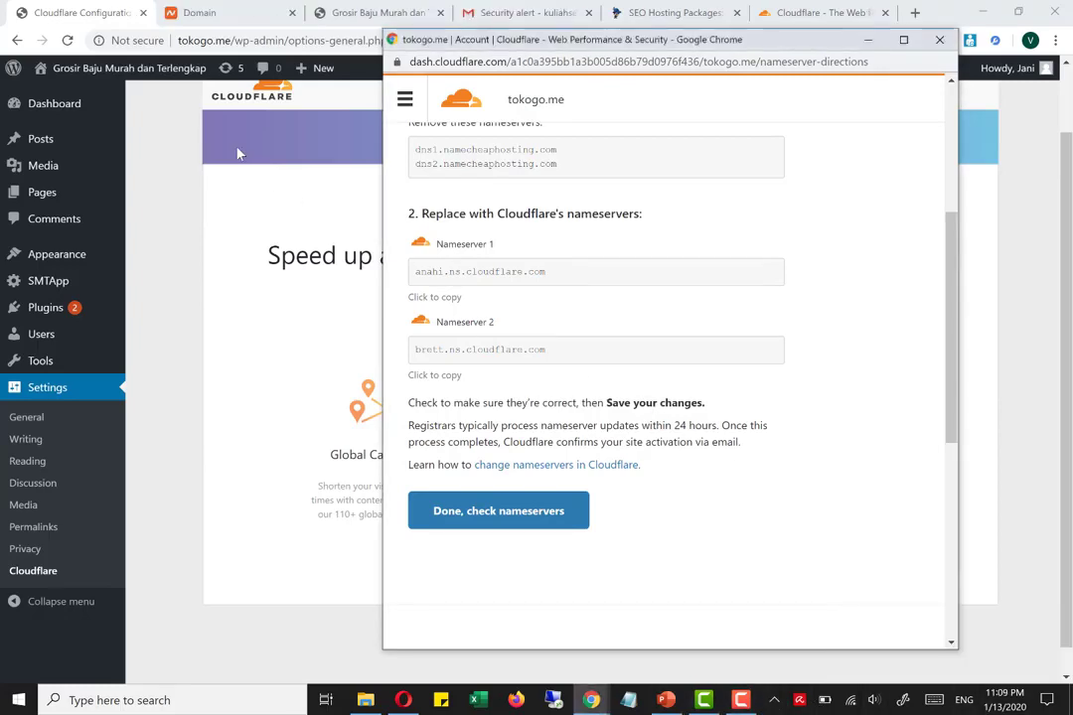
Switch to the Namecheap domain page for tokogo.me and set its nameservers to Custom DNS
click(191, 13)
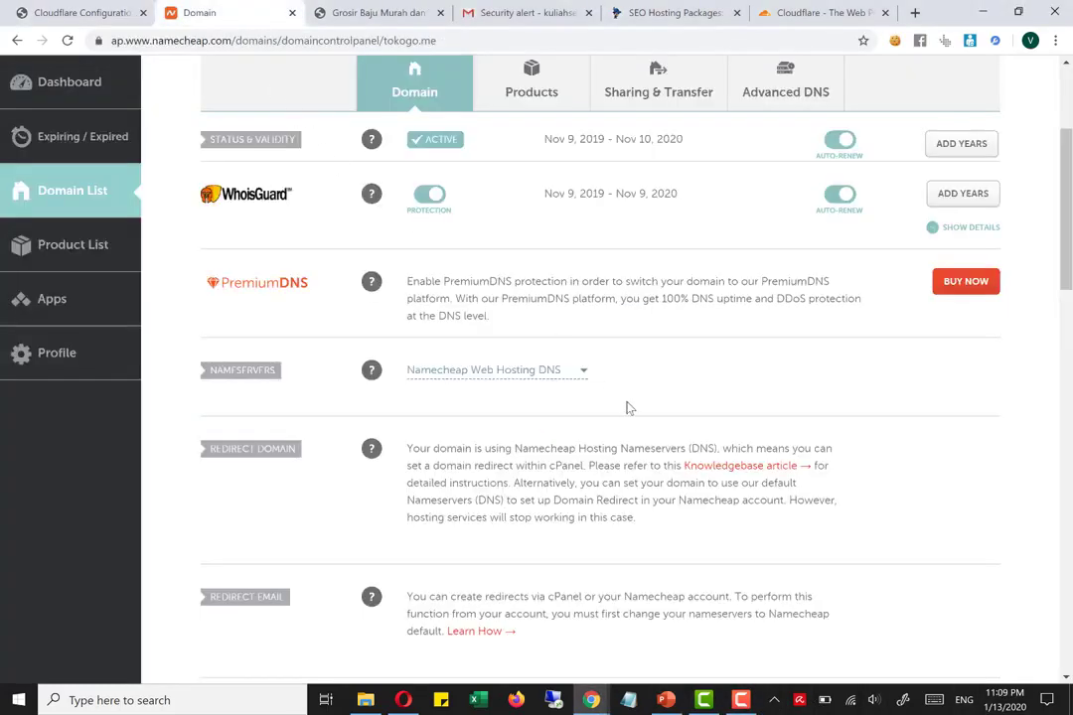
click(571, 373)
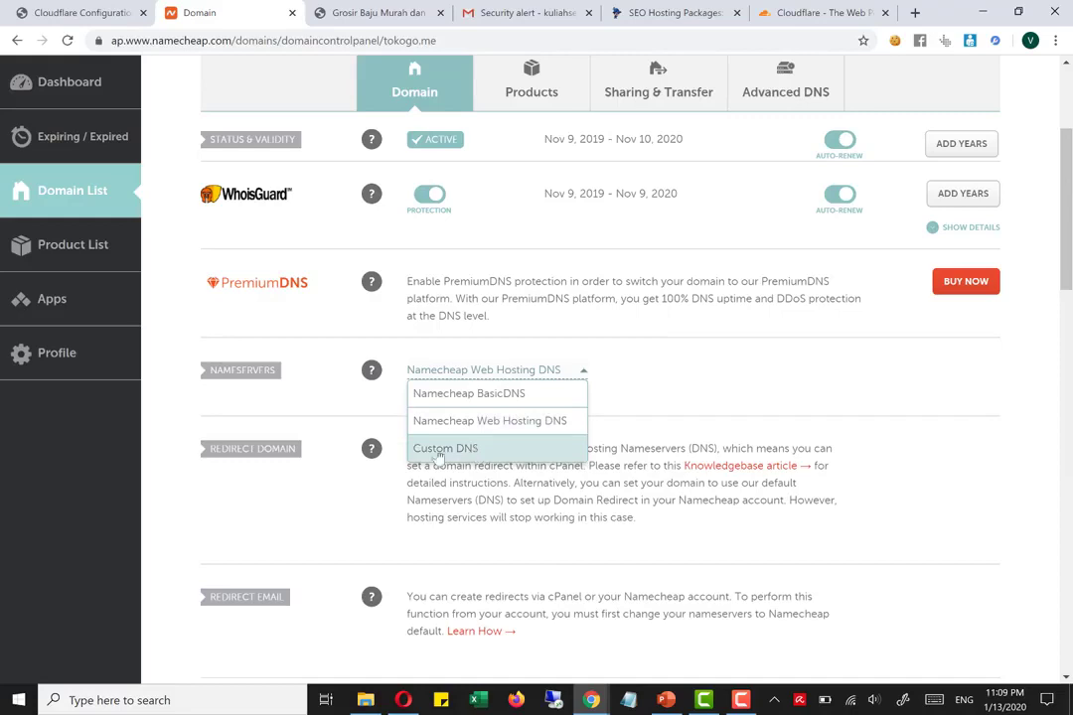
click(476, 452)
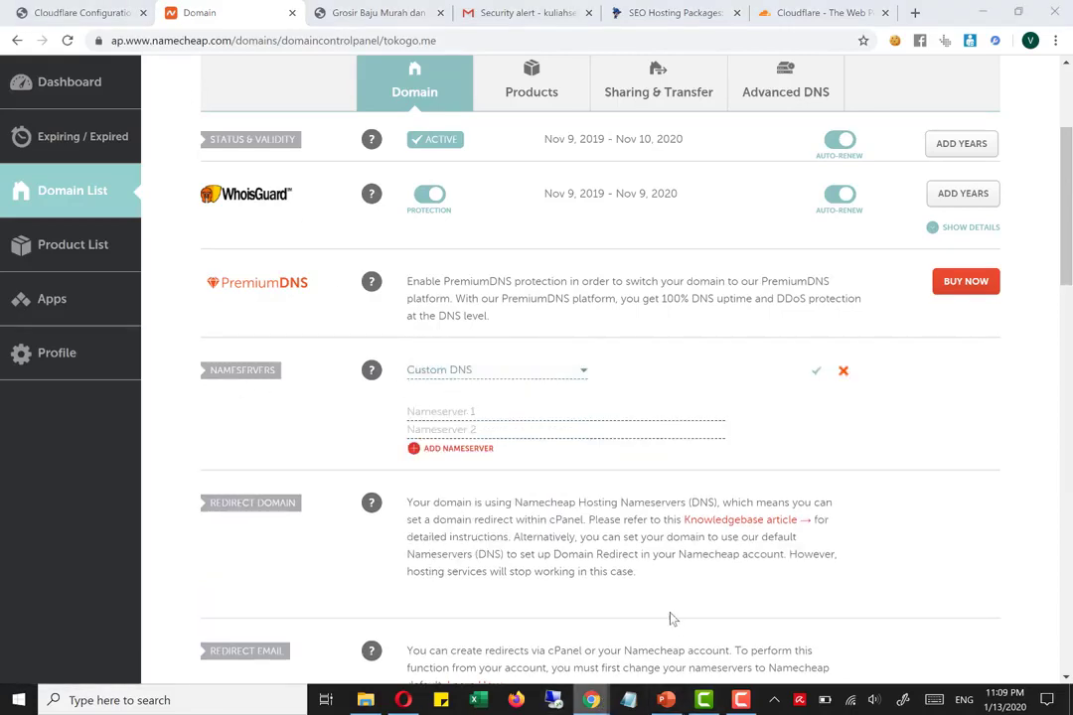
Copy anahi.ns.cloudflare.com from the Cloudflare instructions and enter it as Nameserver 1 in Namecheap
click(569, 517)
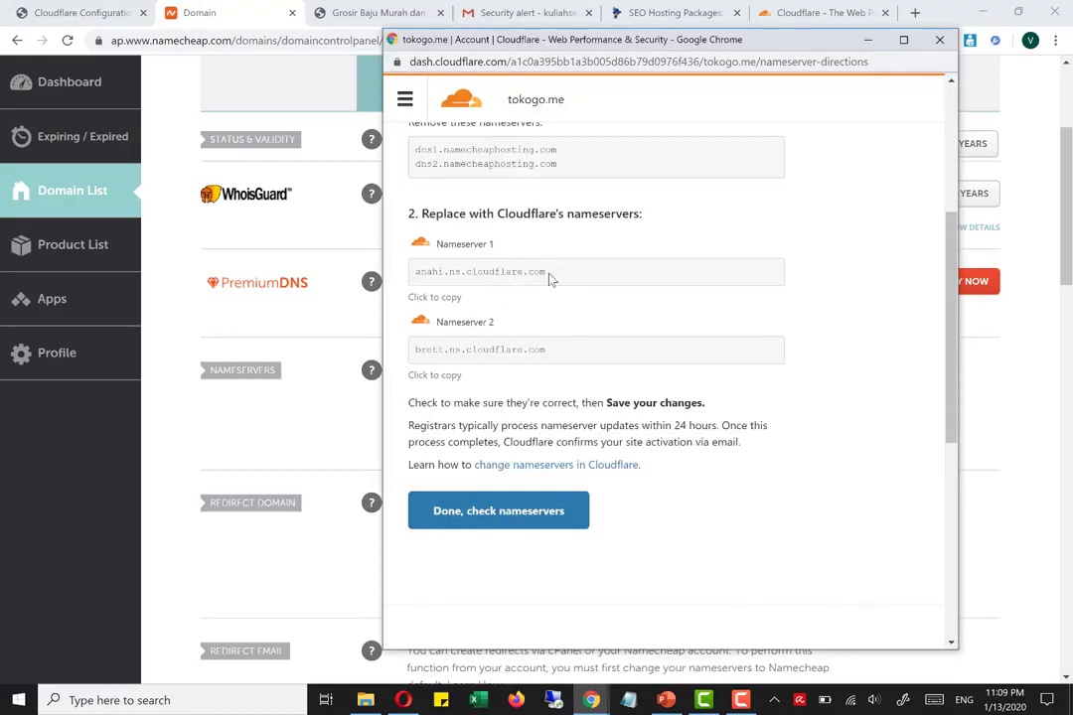
drag(547, 275, 413, 270)
key(ctrl+c)
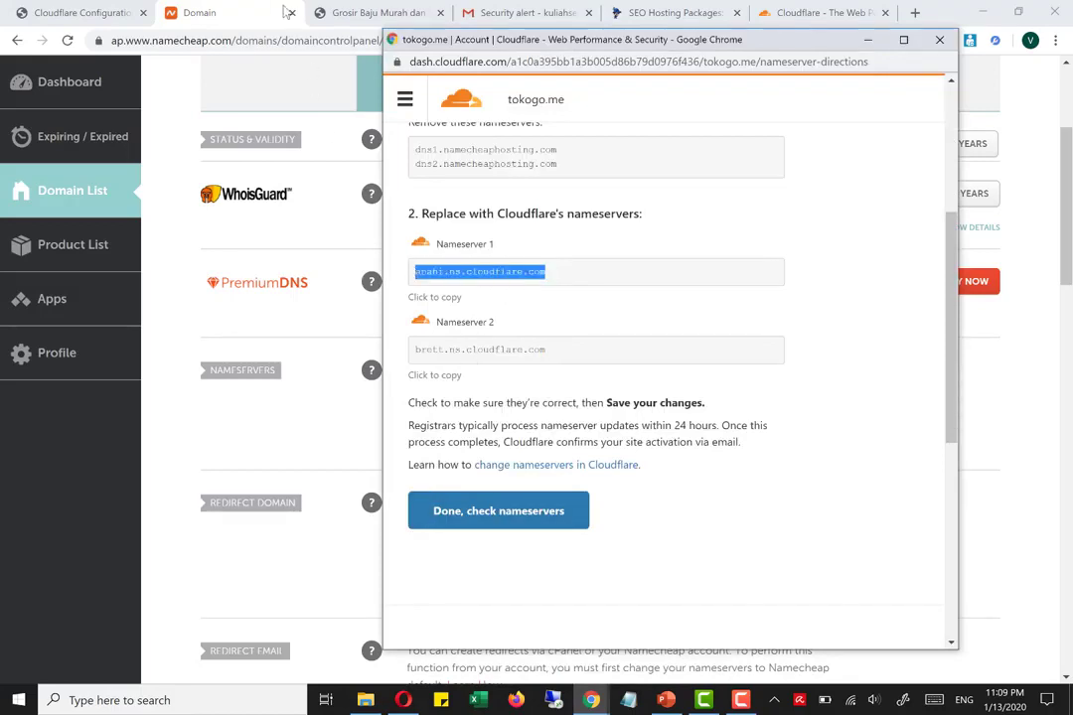
click(227, 17)
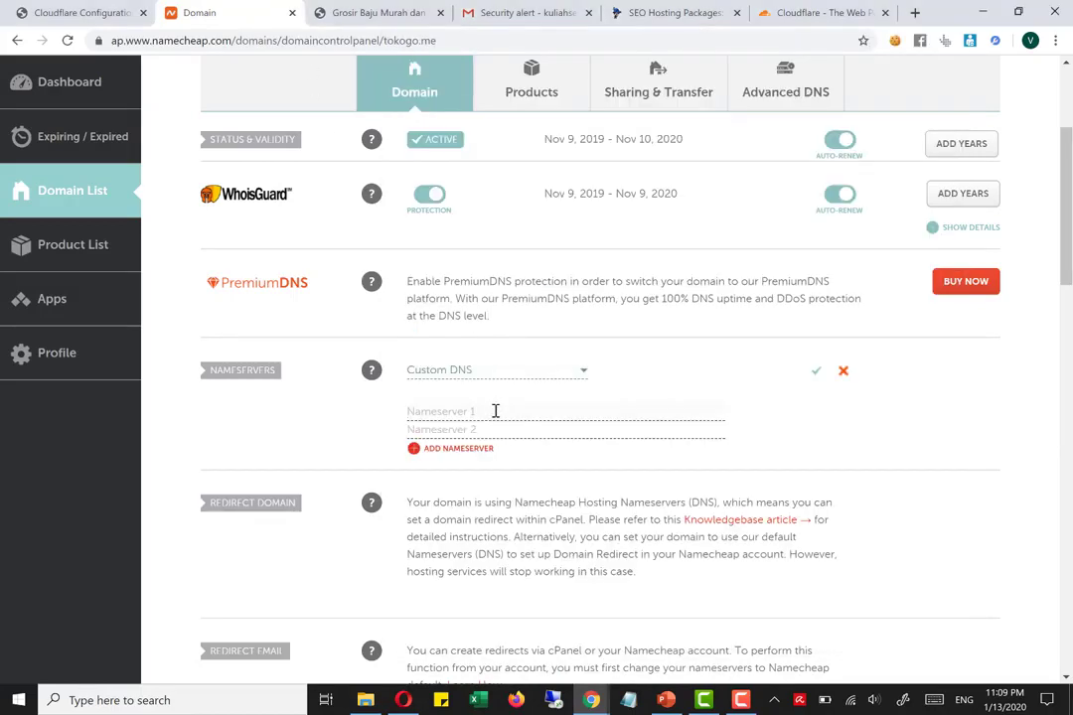
click(495, 411)
key(ctrl+v)
Copy brett.ns.cloudflare.com from the Cloudflare instructions into Namecheap as Nameserver 2 and save the nameserver settings
mouse_move(591, 700)
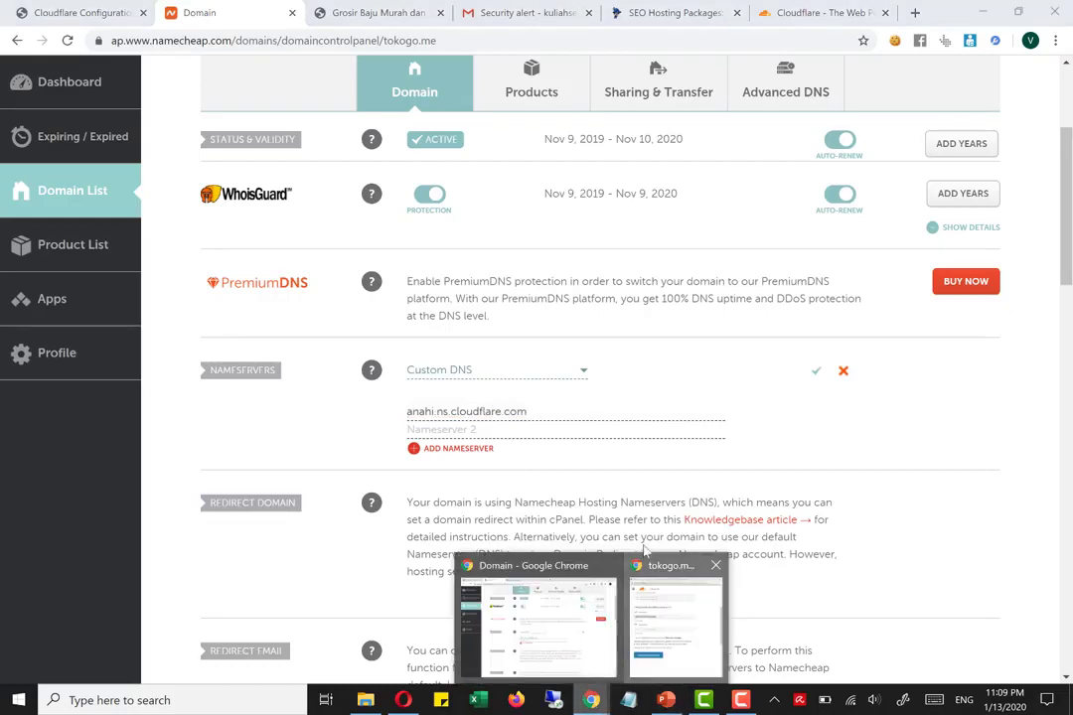
click(650, 566)
drag(546, 351, 419, 352)
key(ctrl+c)
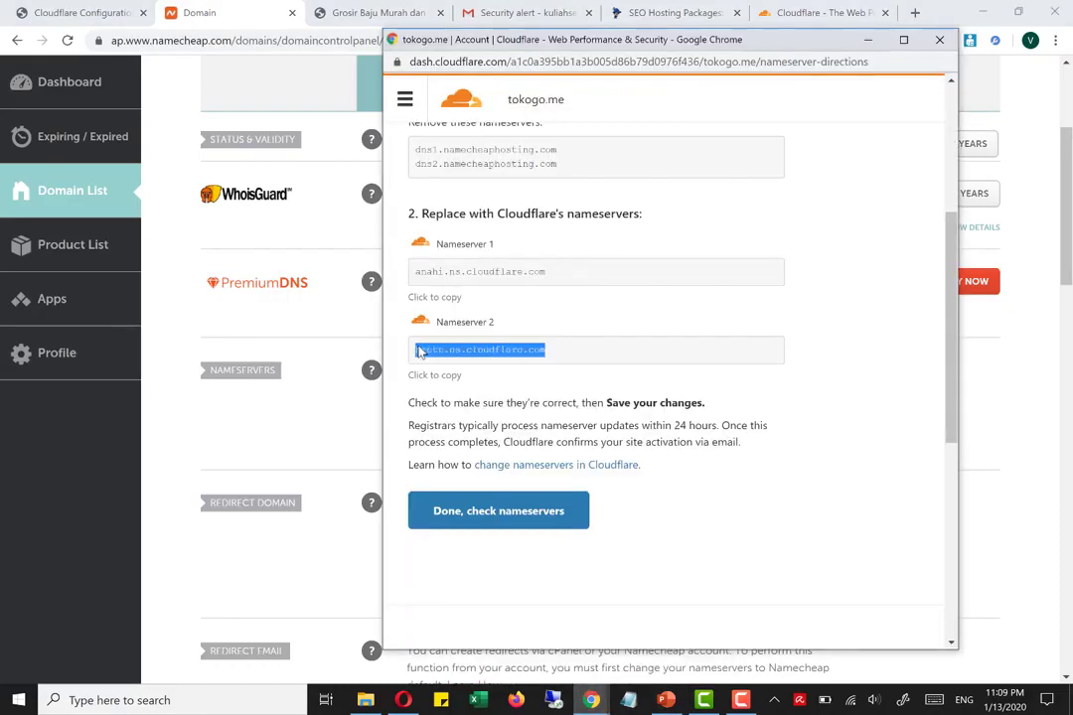
click(177, 17)
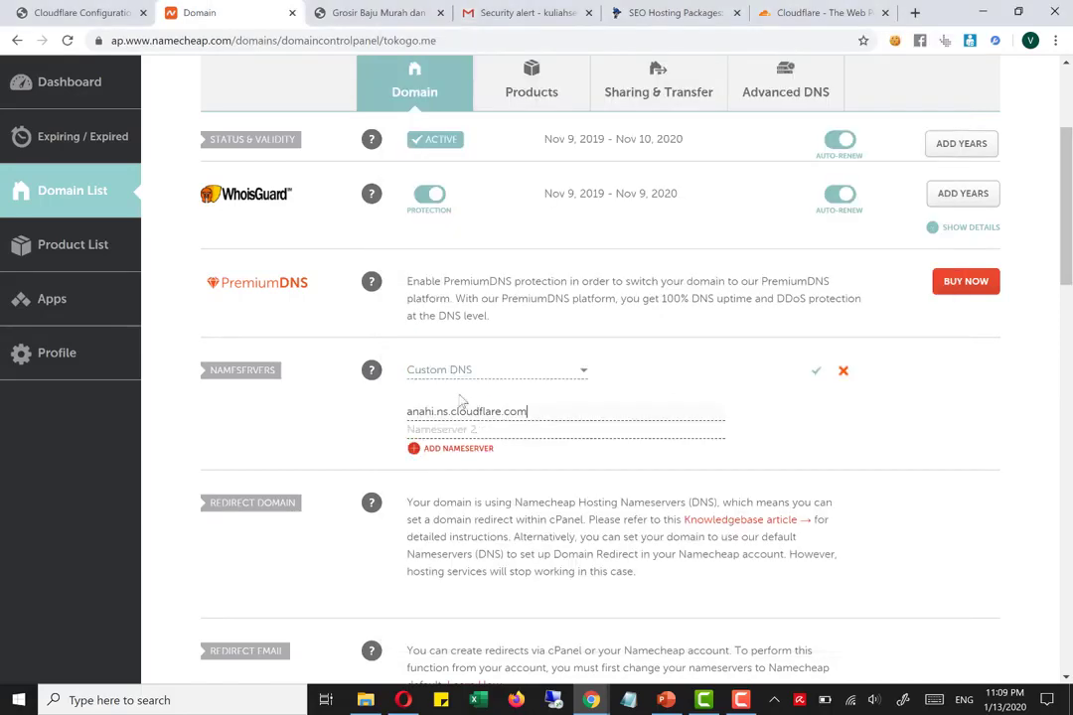
key(ctrl+v)
click(817, 372)
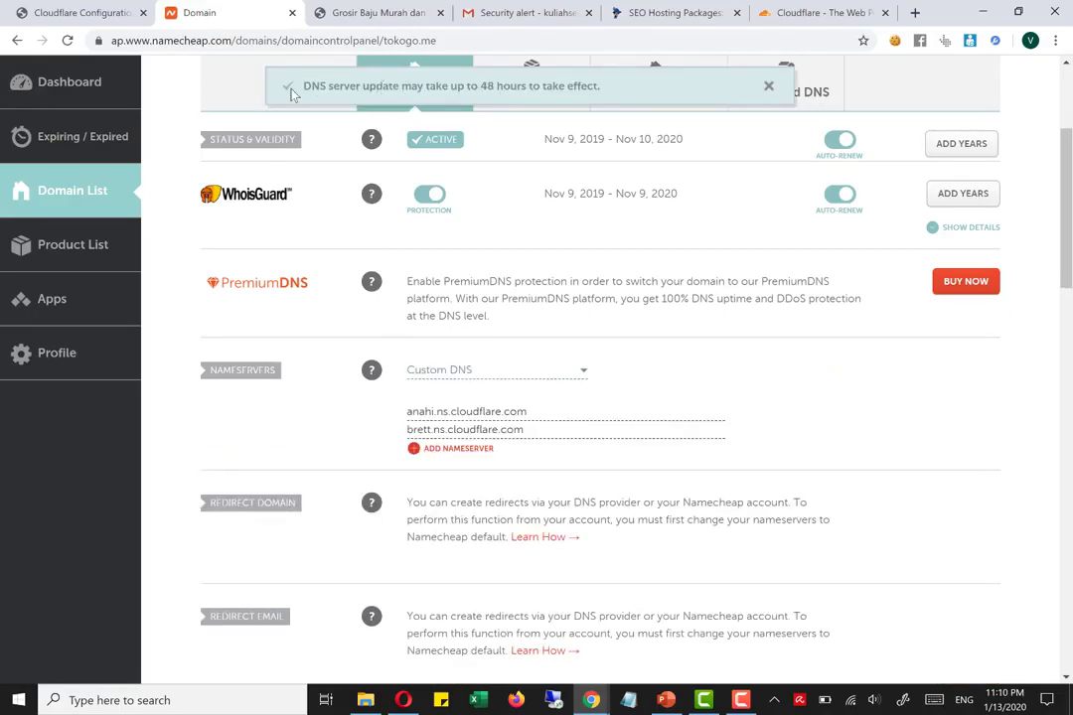
Return to the Cloudflare instructions for tokogo.me, mark the nameserver change as done and request the nameserver check
click(591, 700)
click(645, 624)
scroll(517, 512, down, 3)
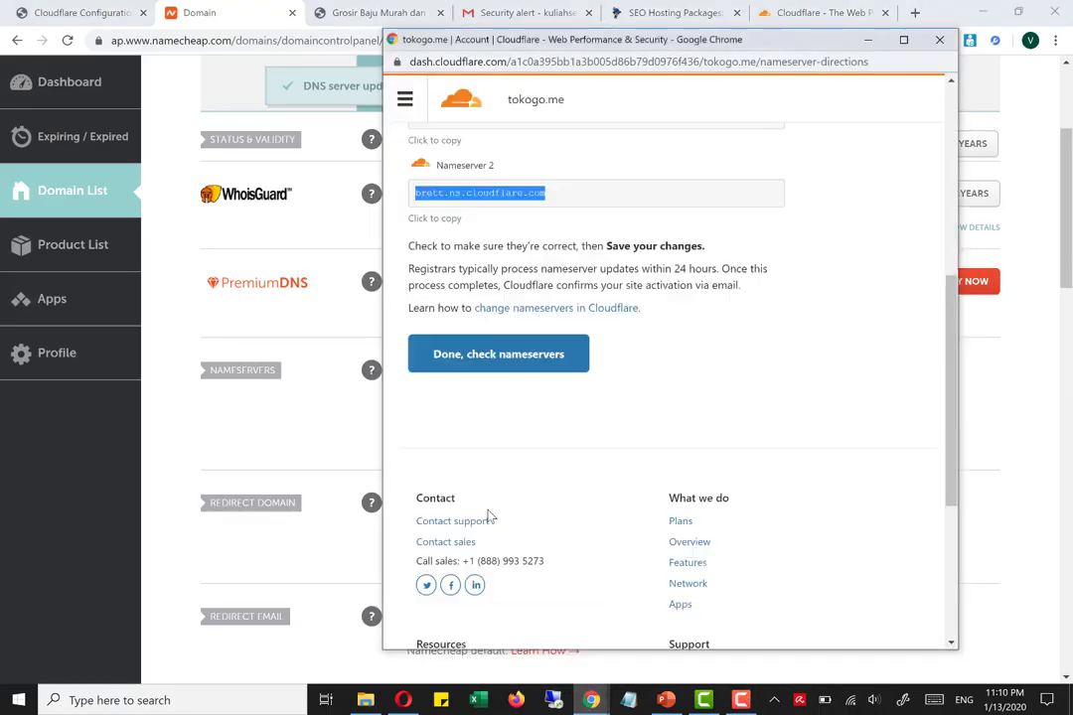
click(501, 355)
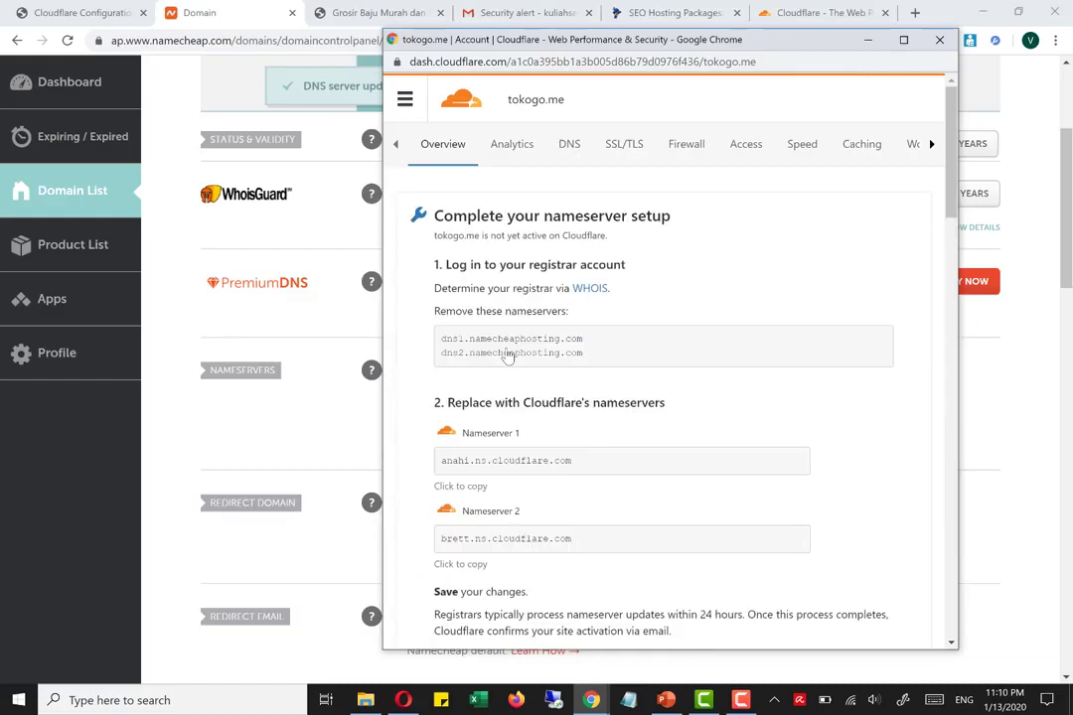
Review the tokogo.me overview in an enlarged Cloudflare window and check the site's status on the account home page
click(904, 42)
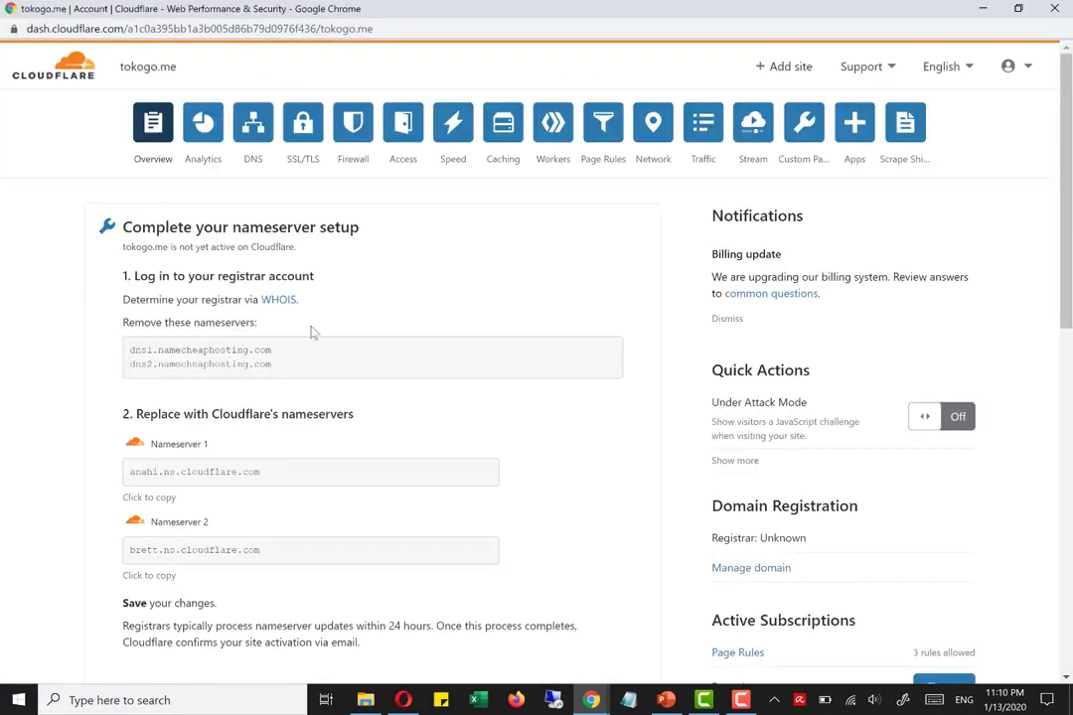
scroll(311, 331, down, 5)
scroll(311, 332, up, 5)
scroll(148, 148, down, 4)
click(52, 66)
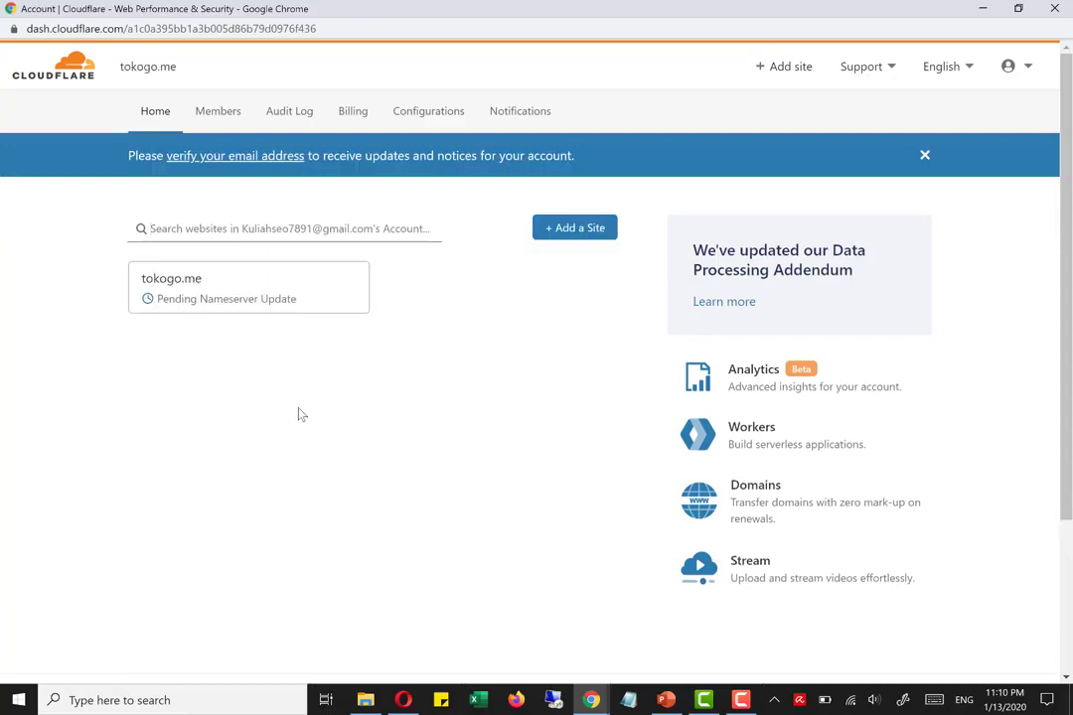
click(202, 231)
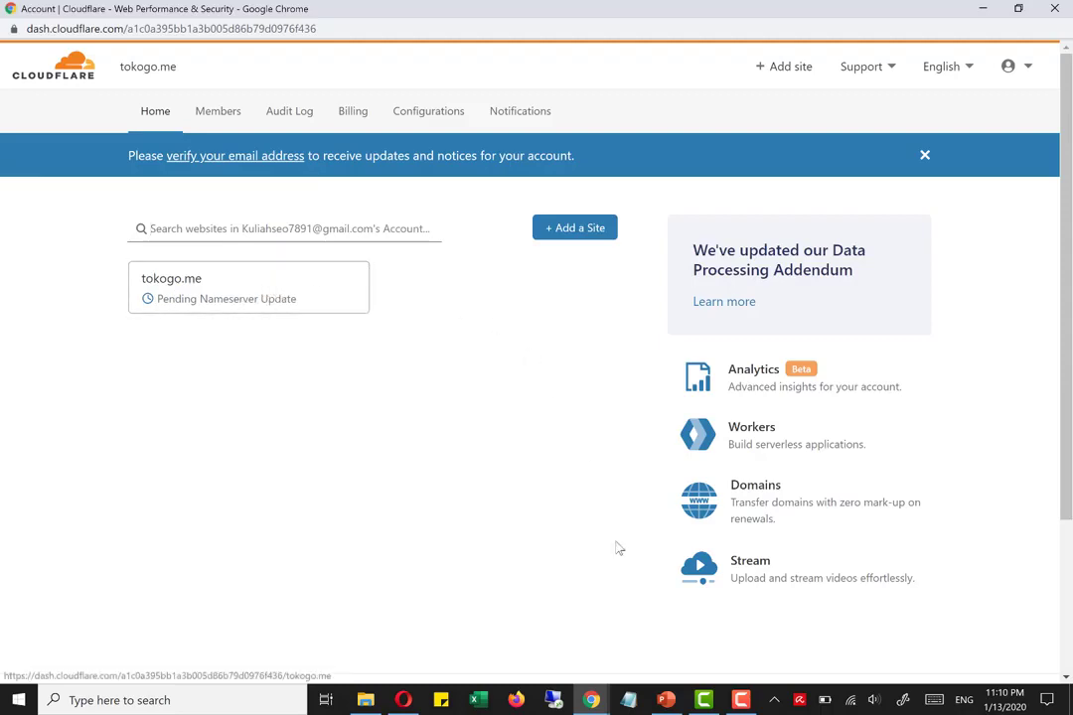
Switch back to the WordPress admin, reload the Cloudflare plugin settings and open the sign-in form for an existing account
click(592, 699)
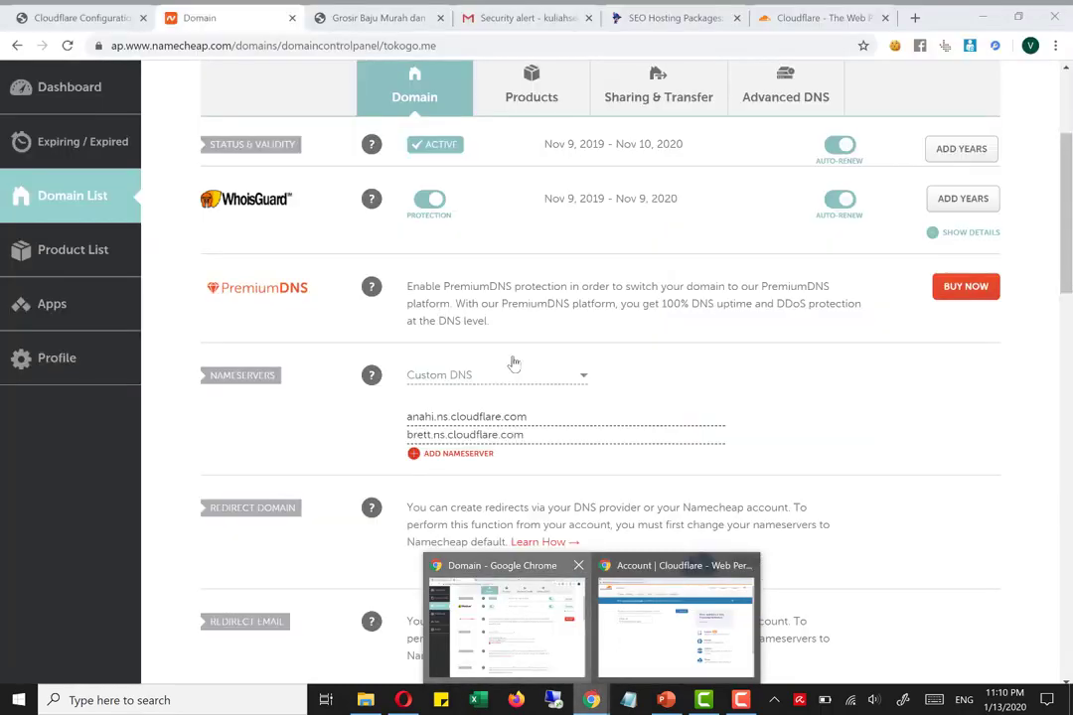
click(506, 616)
click(80, 12)
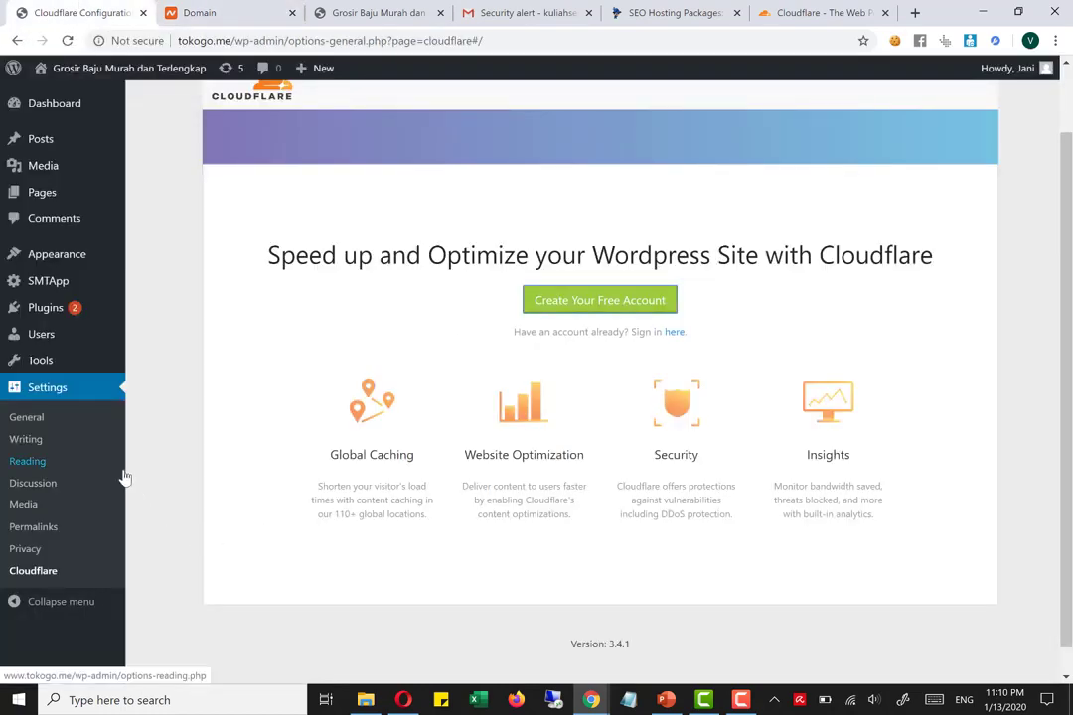
click(67, 573)
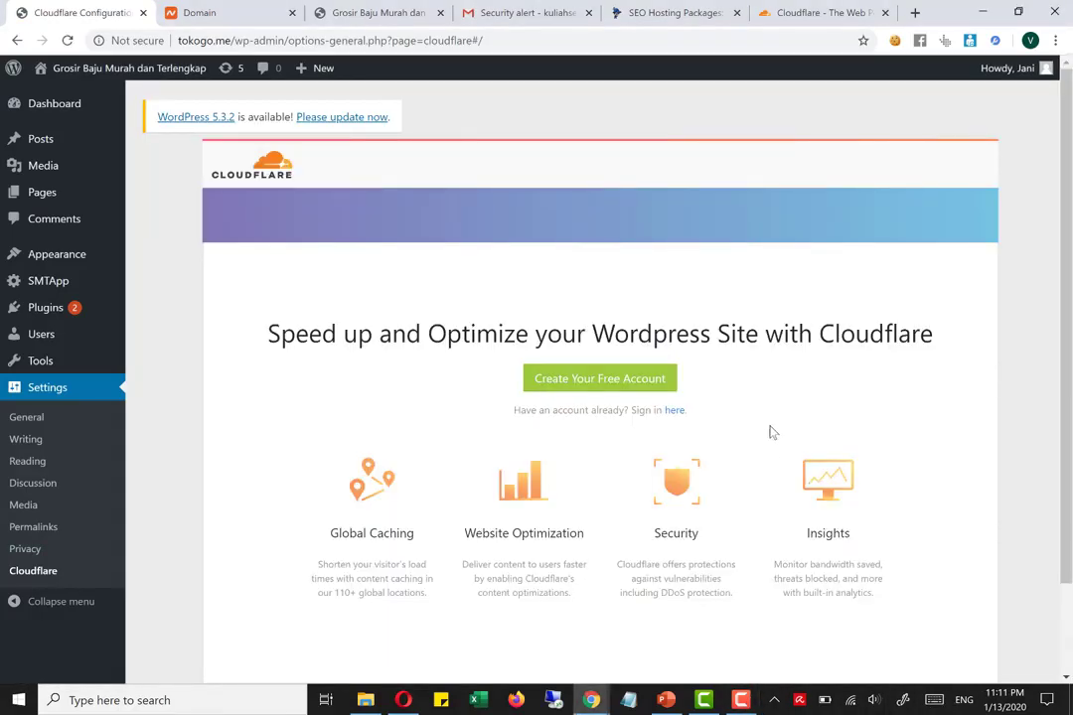
click(675, 415)
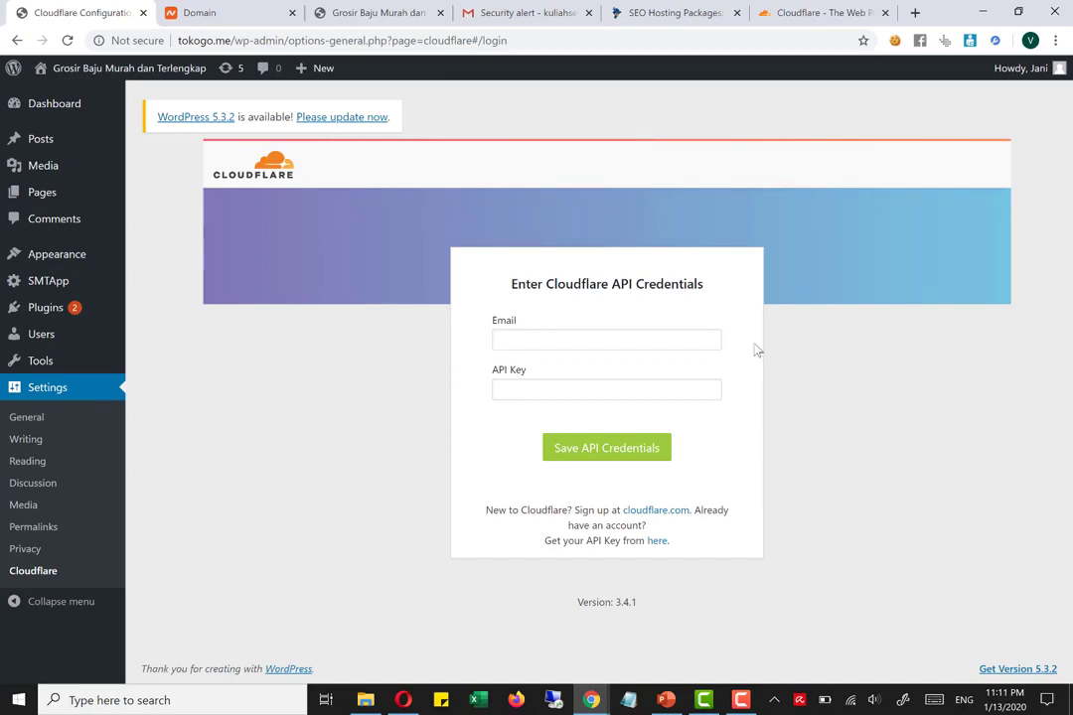
click(740, 701)
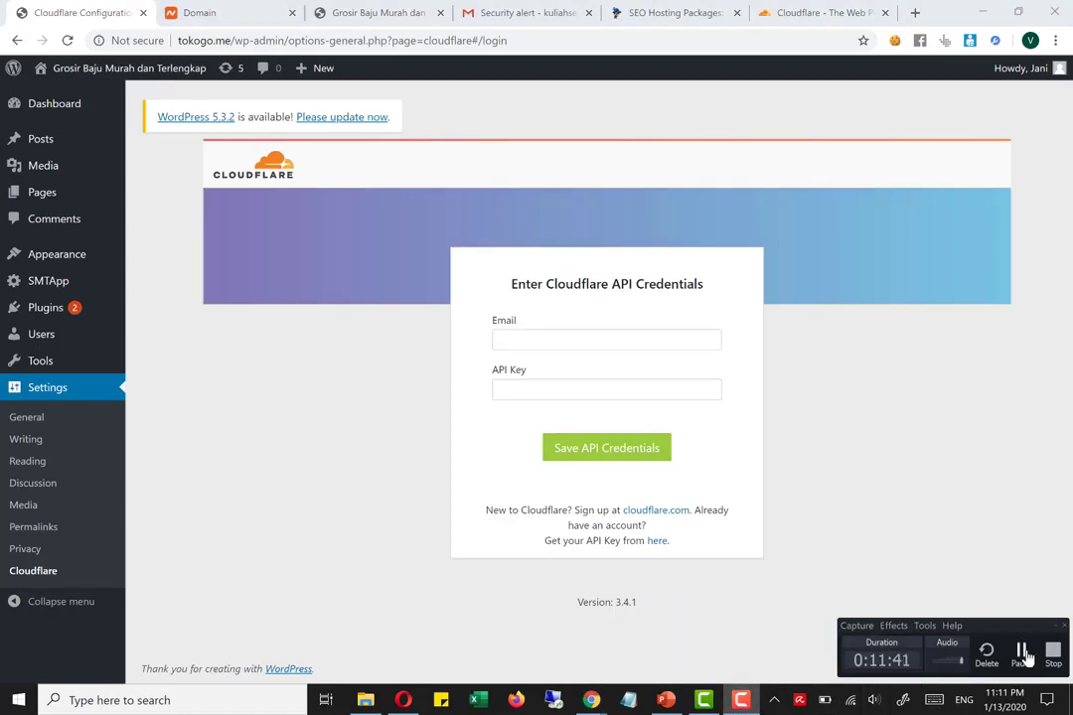
click(1023, 656)
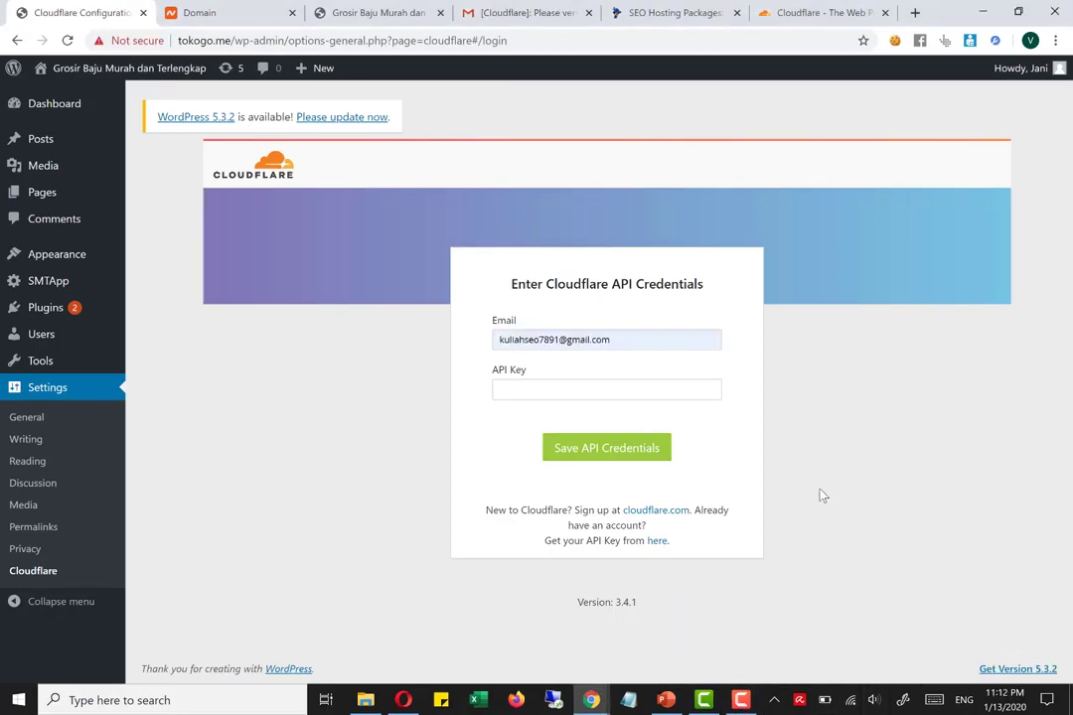
Check the email status in the Cloudflare profile, verify the address through Cloudflare's message in Gmail and continue to the dashboard
click(657, 542)
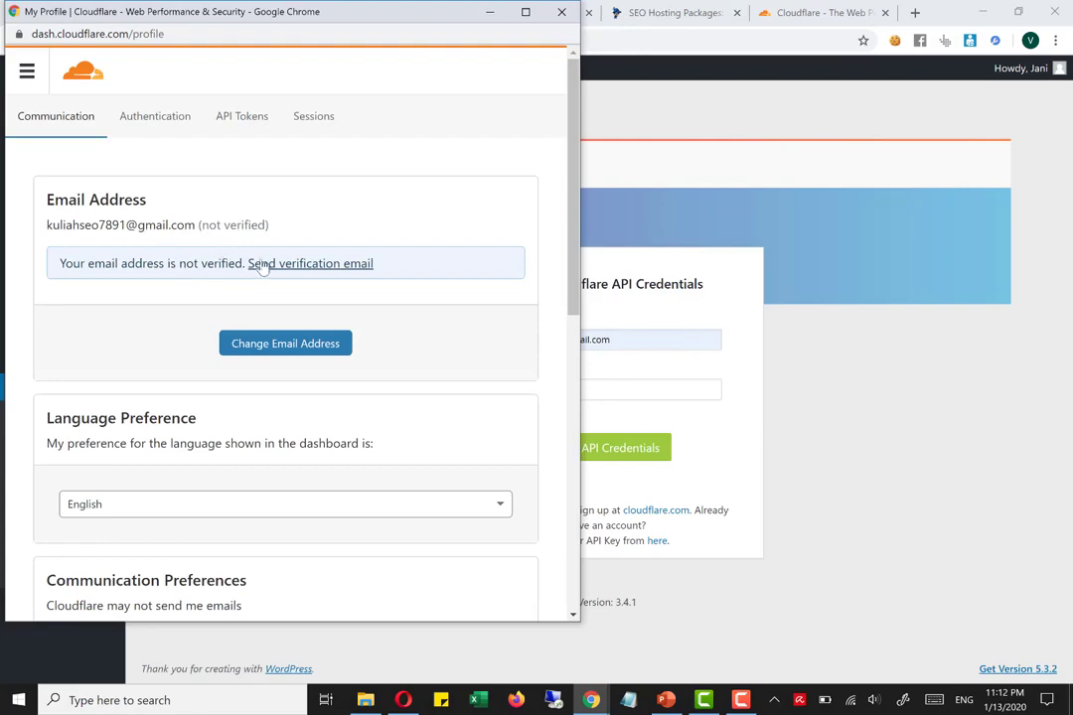
click(854, 253)
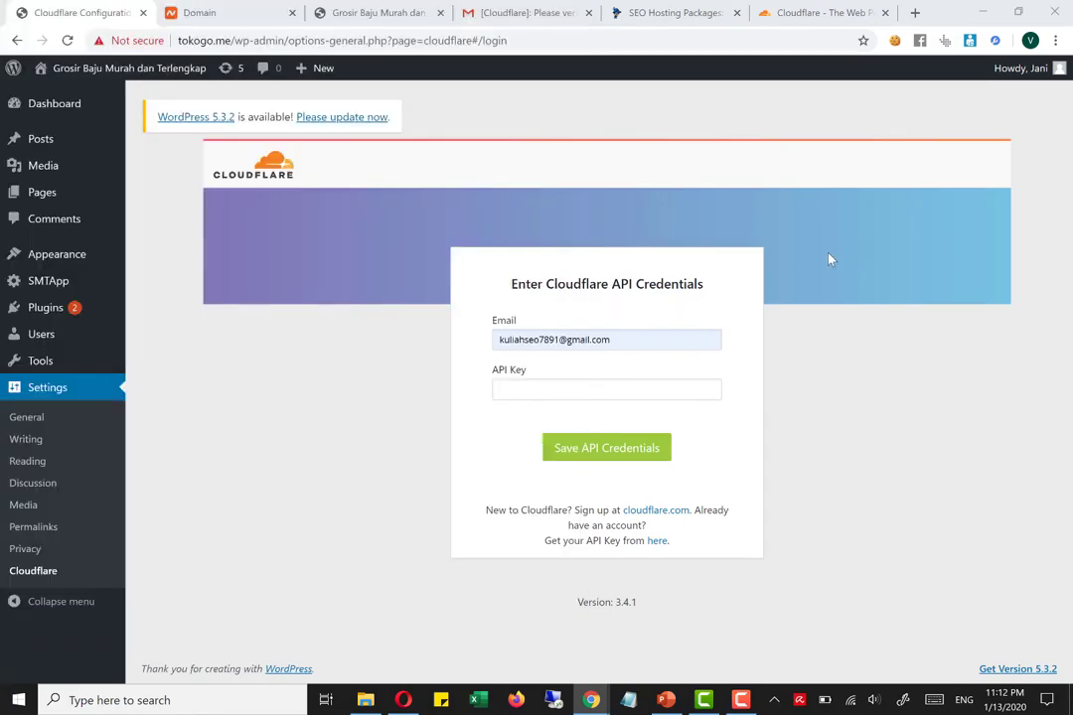
click(522, 12)
click(486, 328)
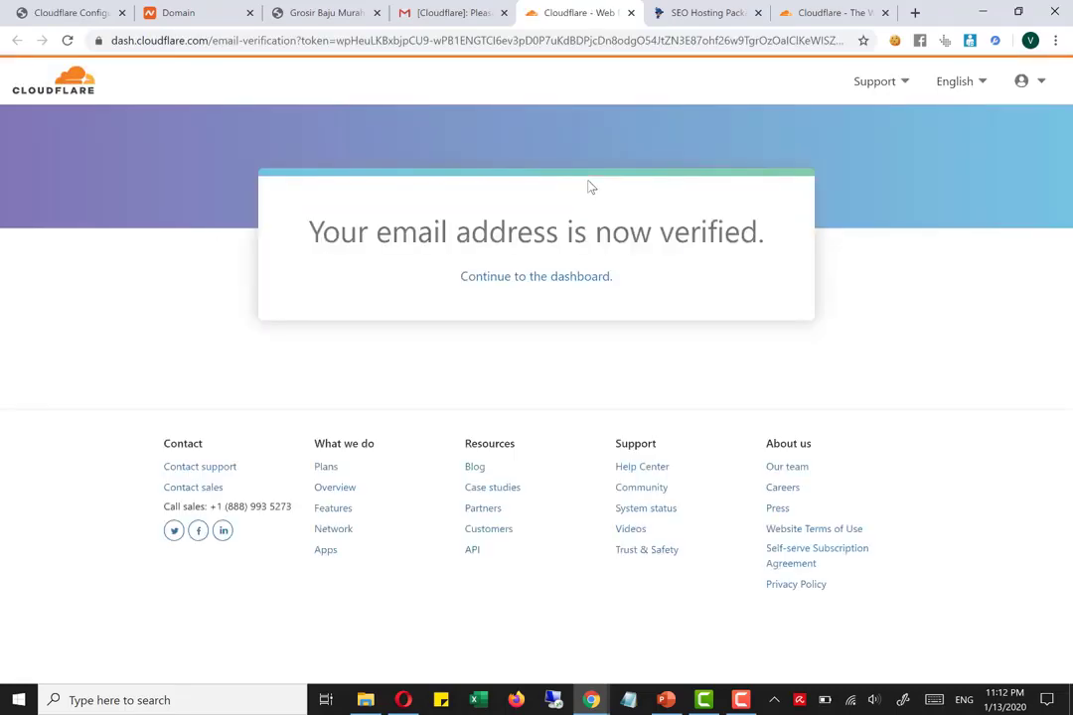
click(570, 287)
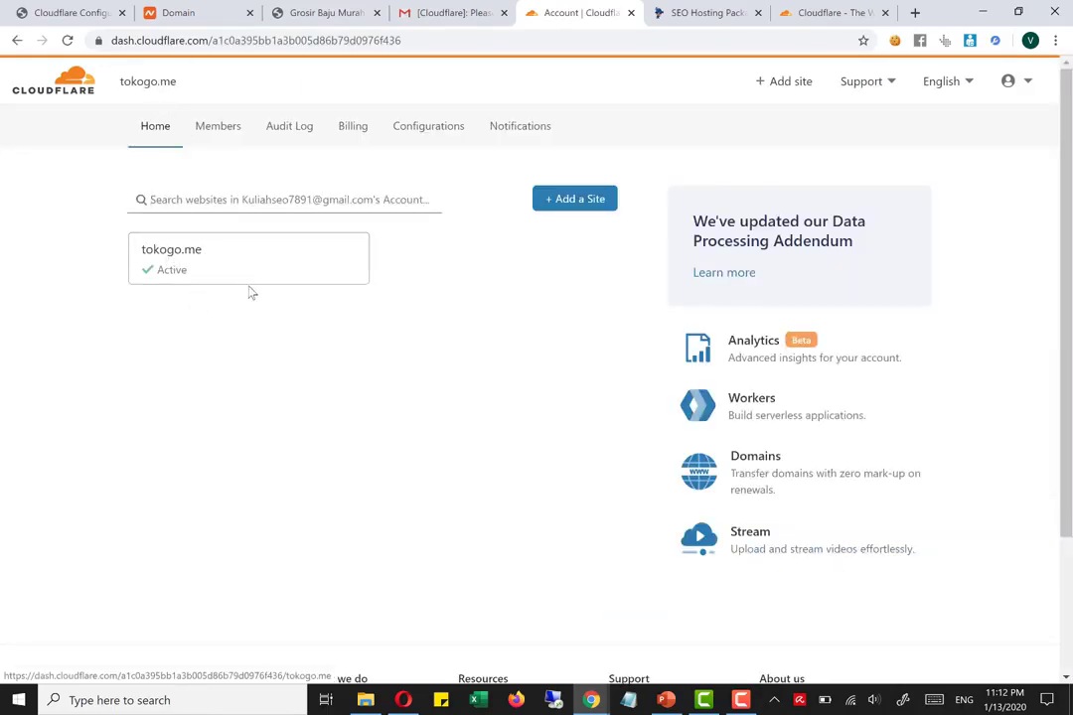
Return to the WordPress API credentials form, follow its link for obtaining the API key and open the Cloudflare profile's API Tokens page
click(78, 10)
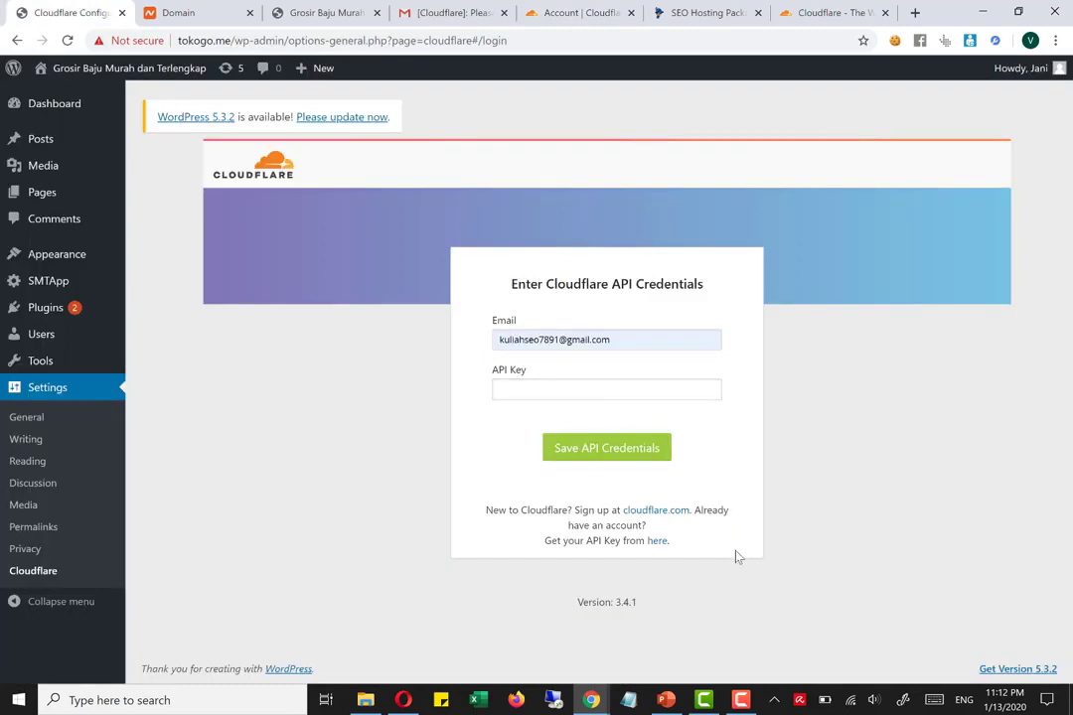
click(656, 541)
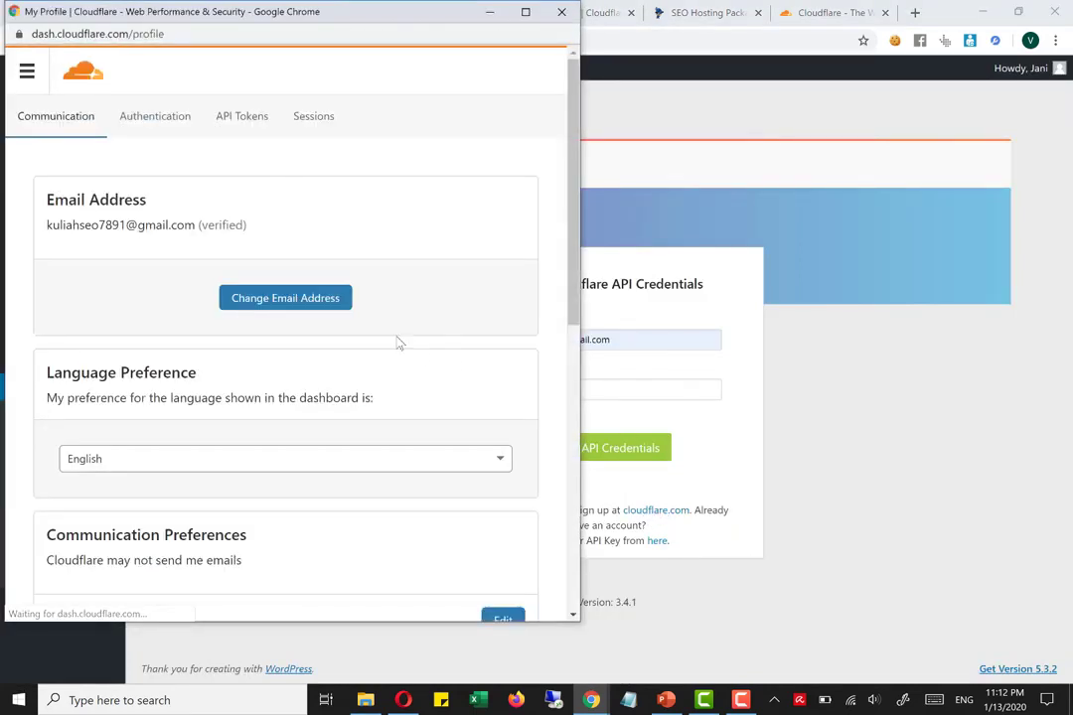
scroll(387, 332, down, 3)
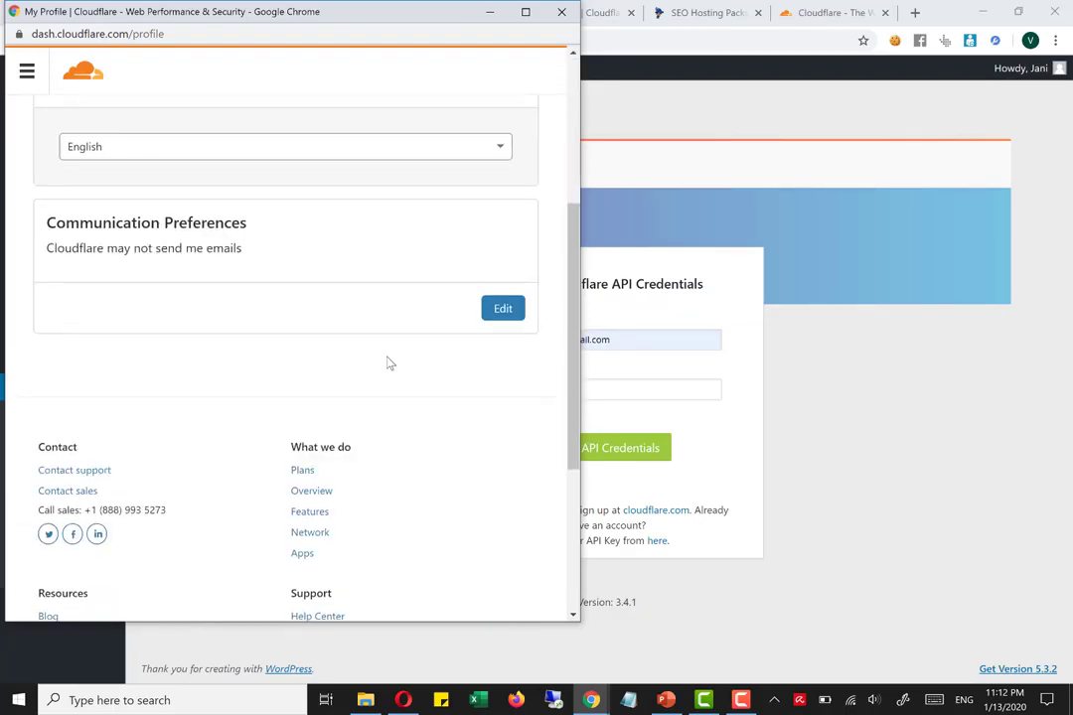
scroll(387, 358, up, 3)
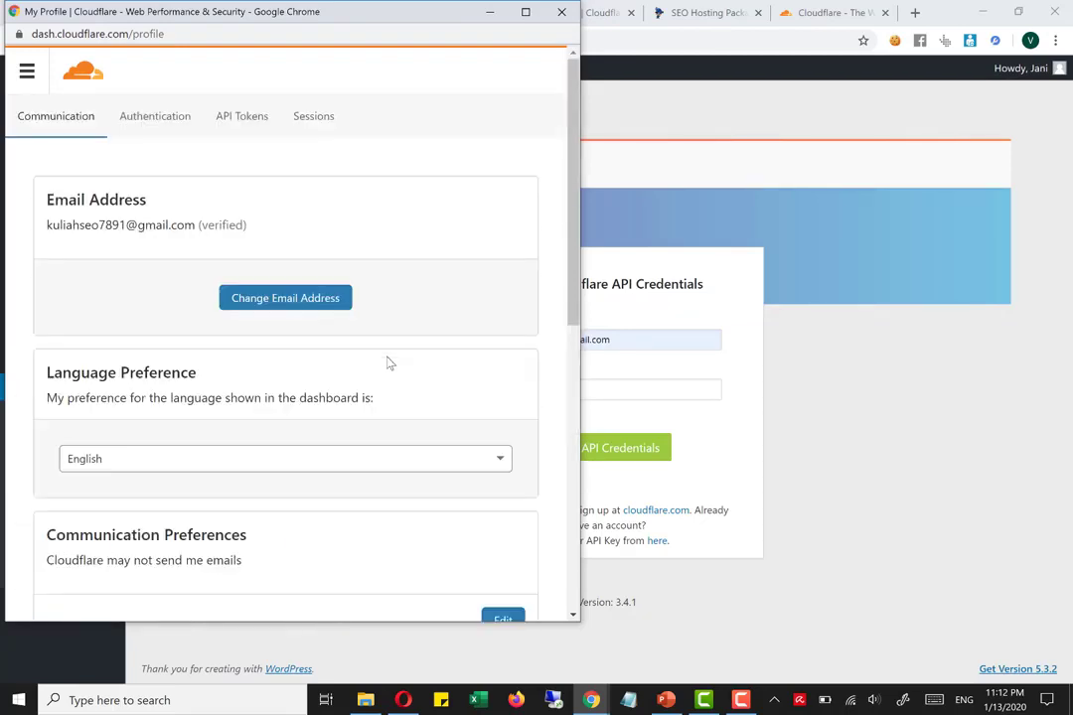
click(181, 117)
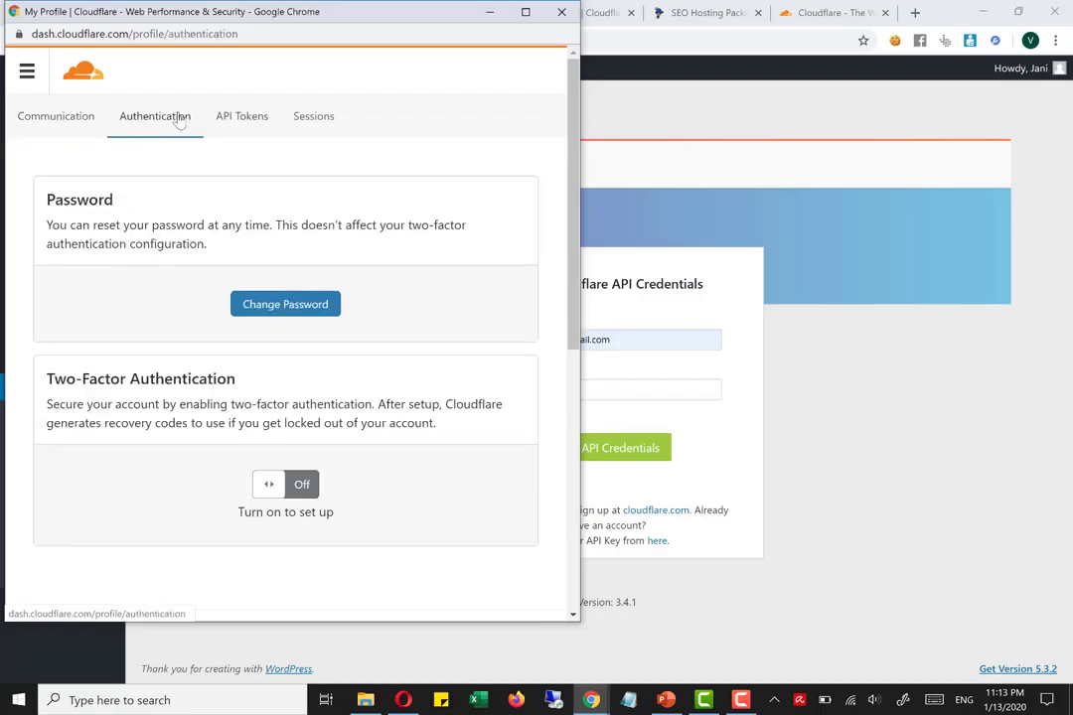
click(228, 127)
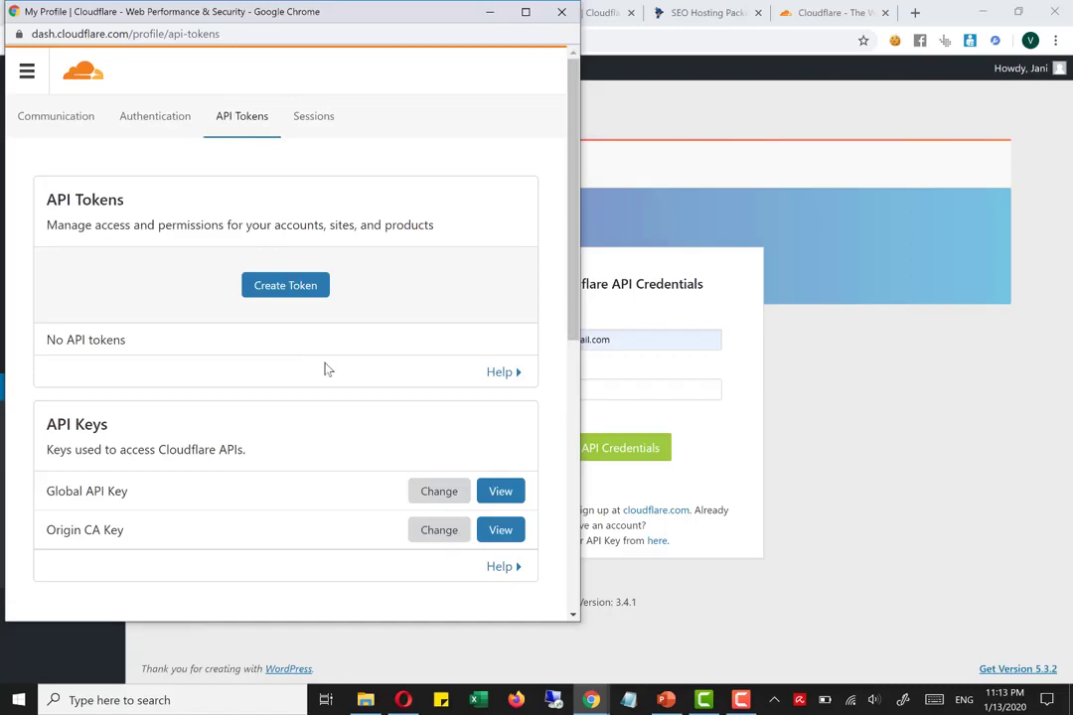
Request to view the Global API Key, enter the account password and start the reCAPTCHA check
scroll(324, 370, down, 1)
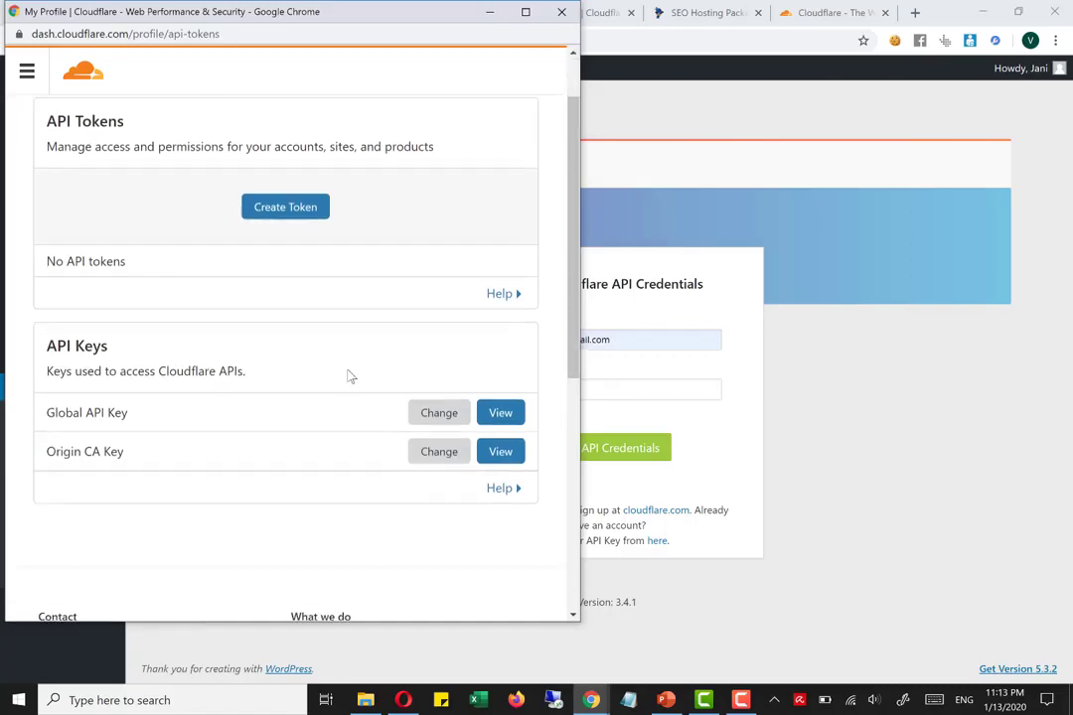
click(493, 422)
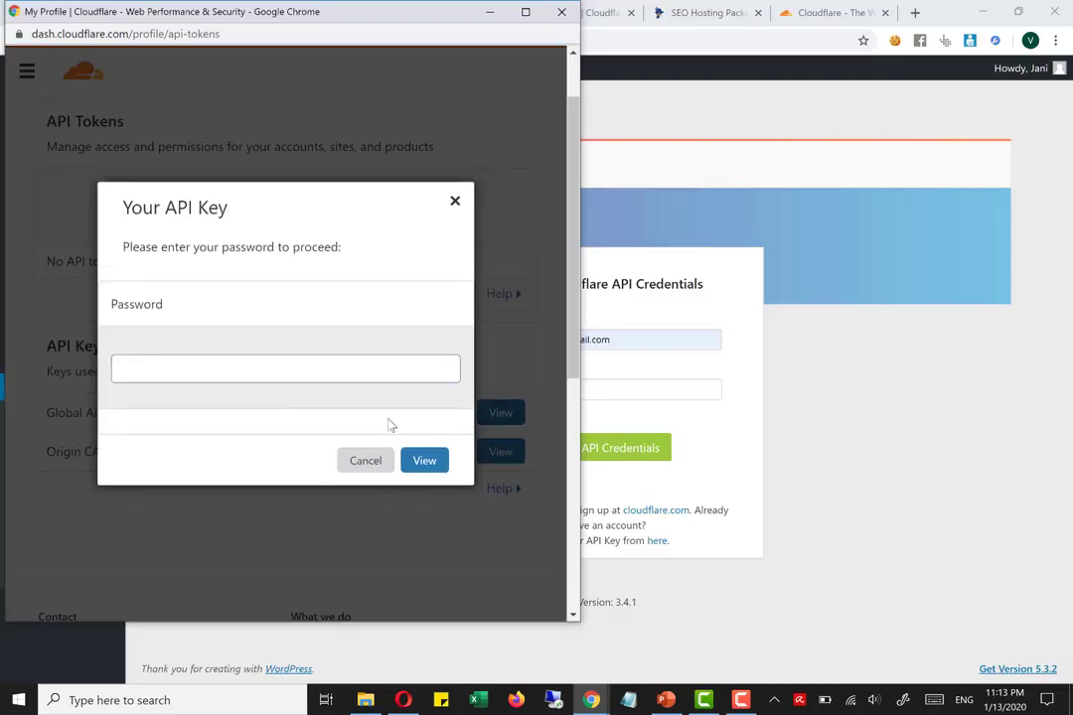
click(395, 335)
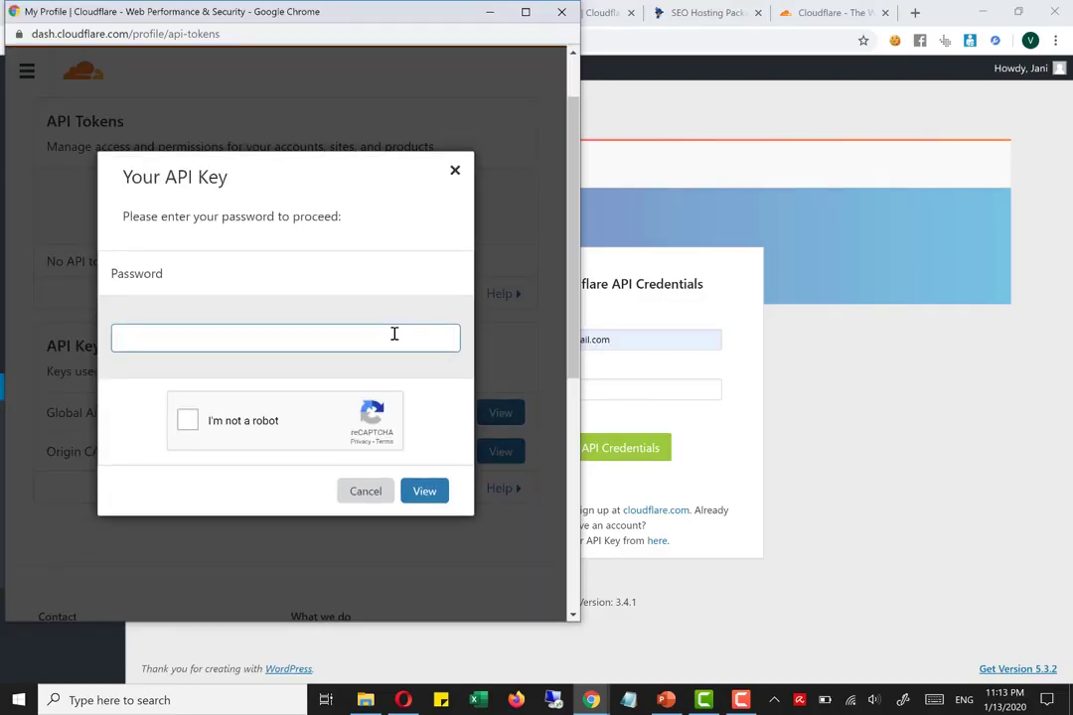
text(•••)
click(253, 421)
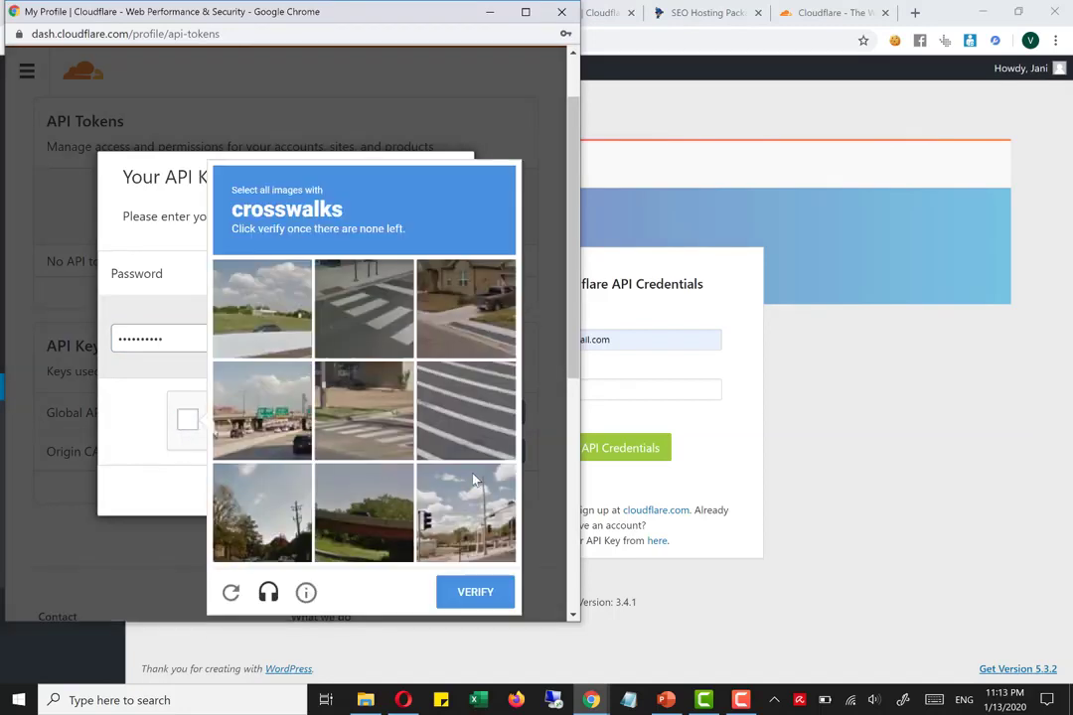
Select every crosswalk image in the reCAPTCHA challenge, verify it and reveal the Global API Key
click(445, 380)
click(363, 308)
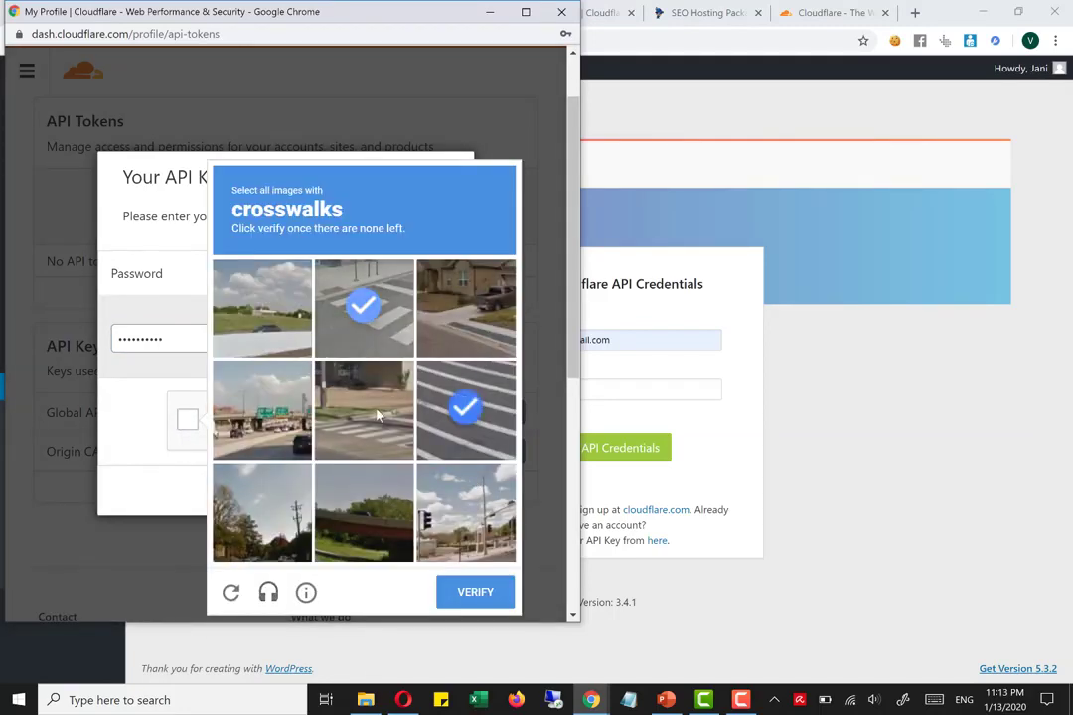
click(364, 409)
click(475, 592)
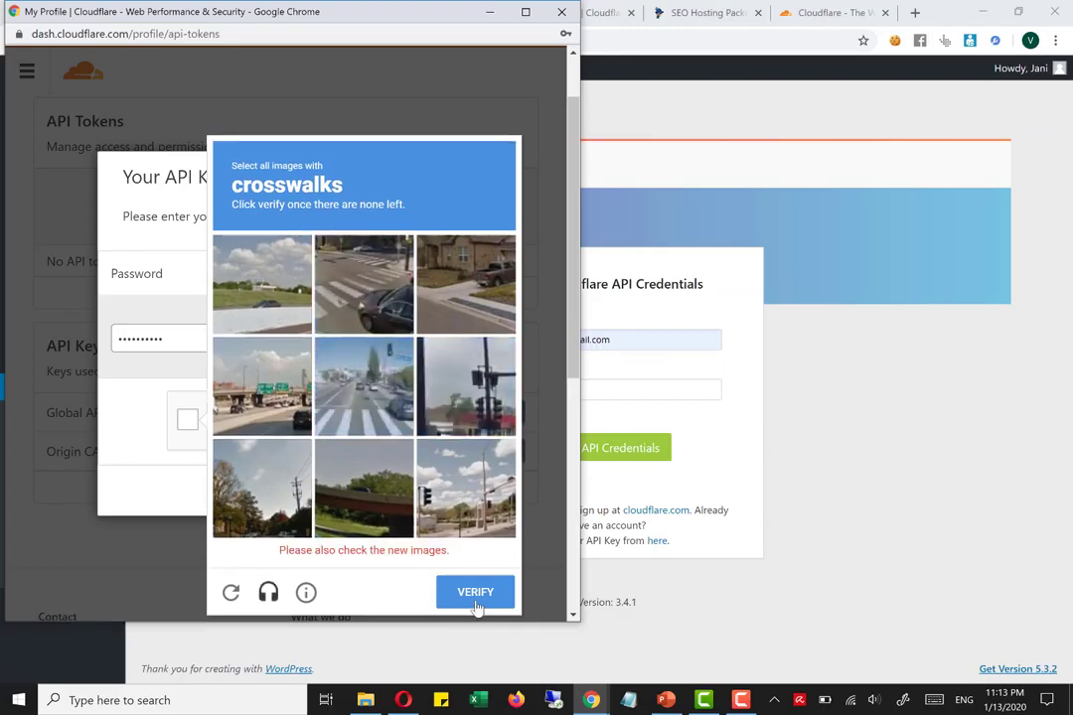
click(347, 316)
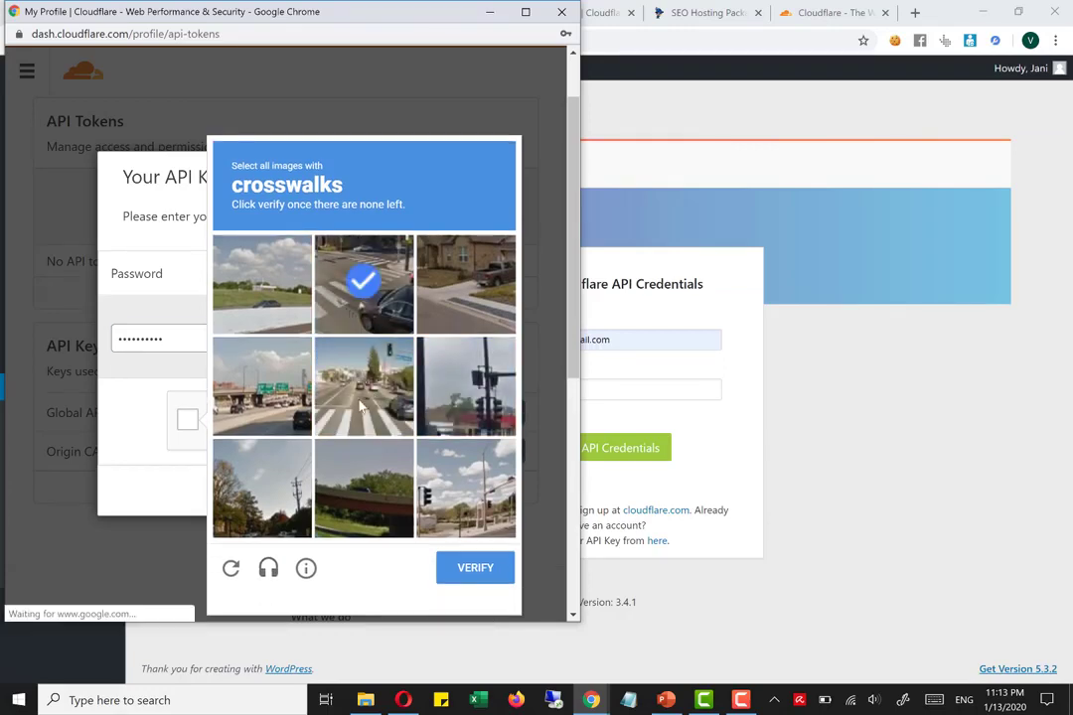
click(364, 407)
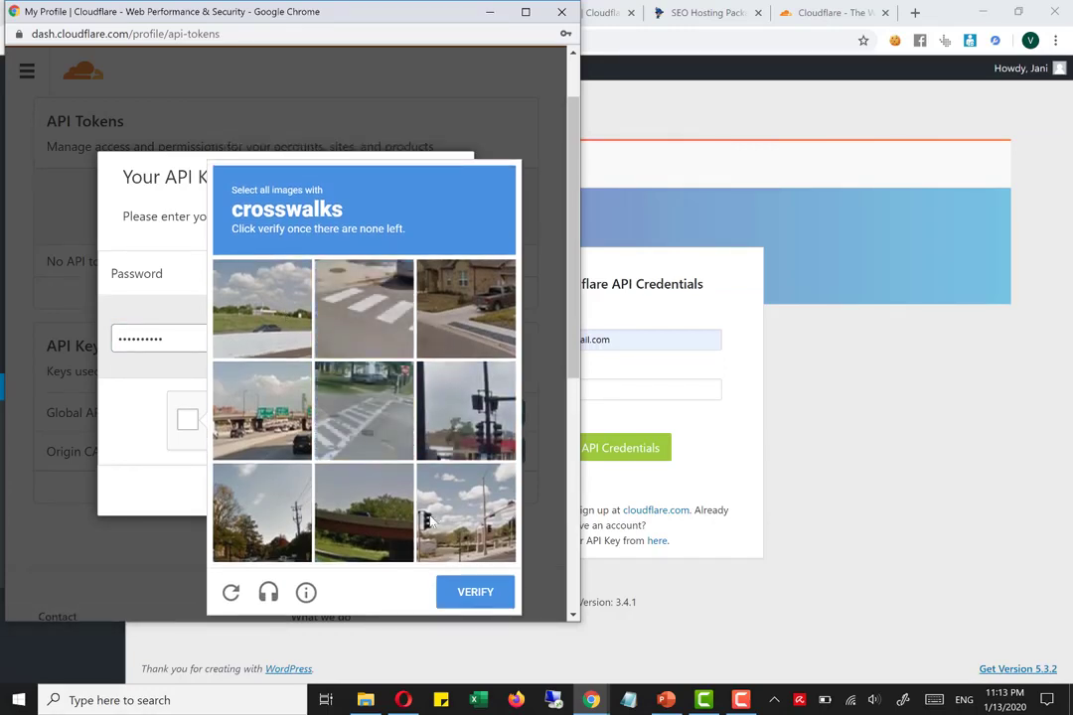
click(378, 437)
click(363, 308)
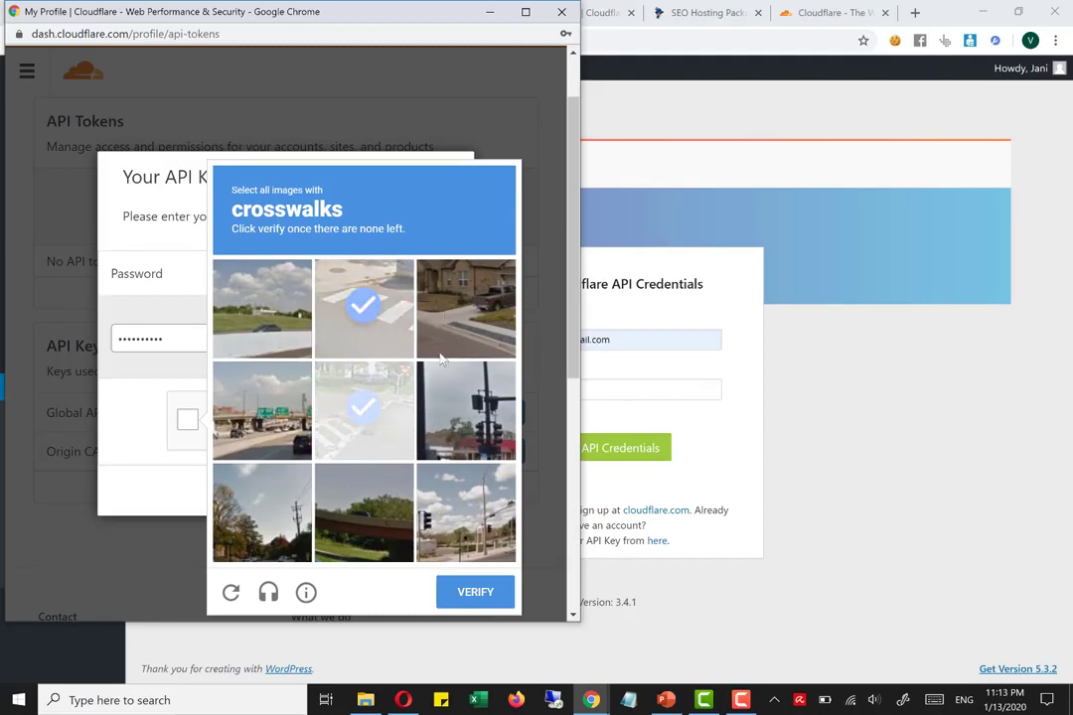
click(465, 307)
click(457, 599)
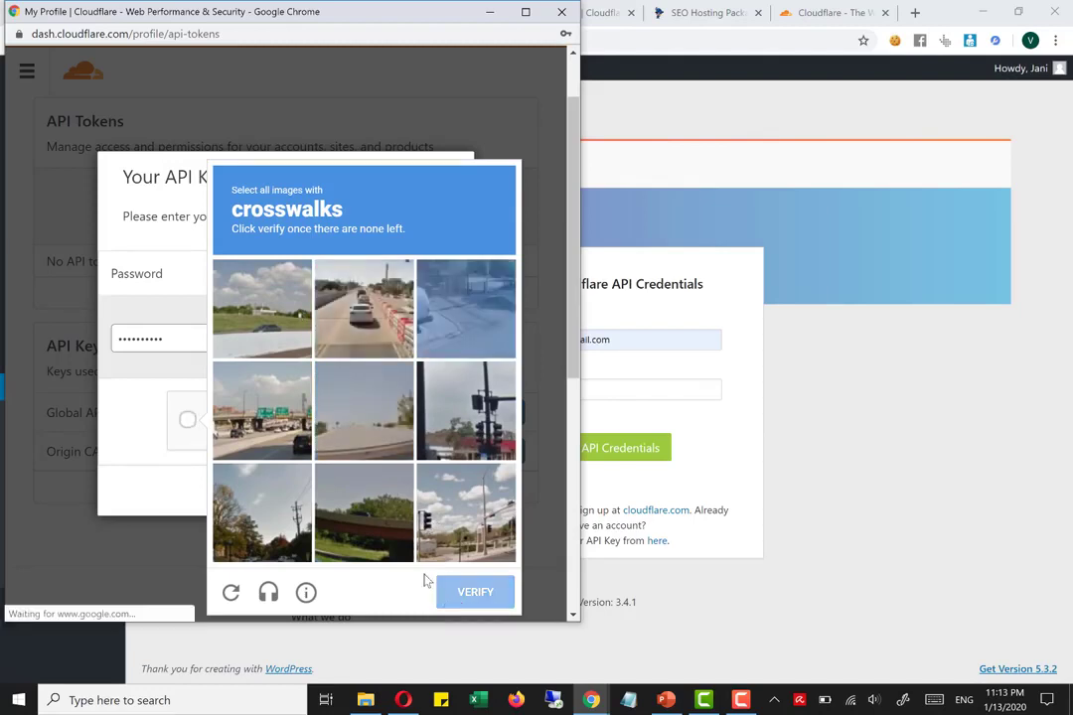
click(428, 492)
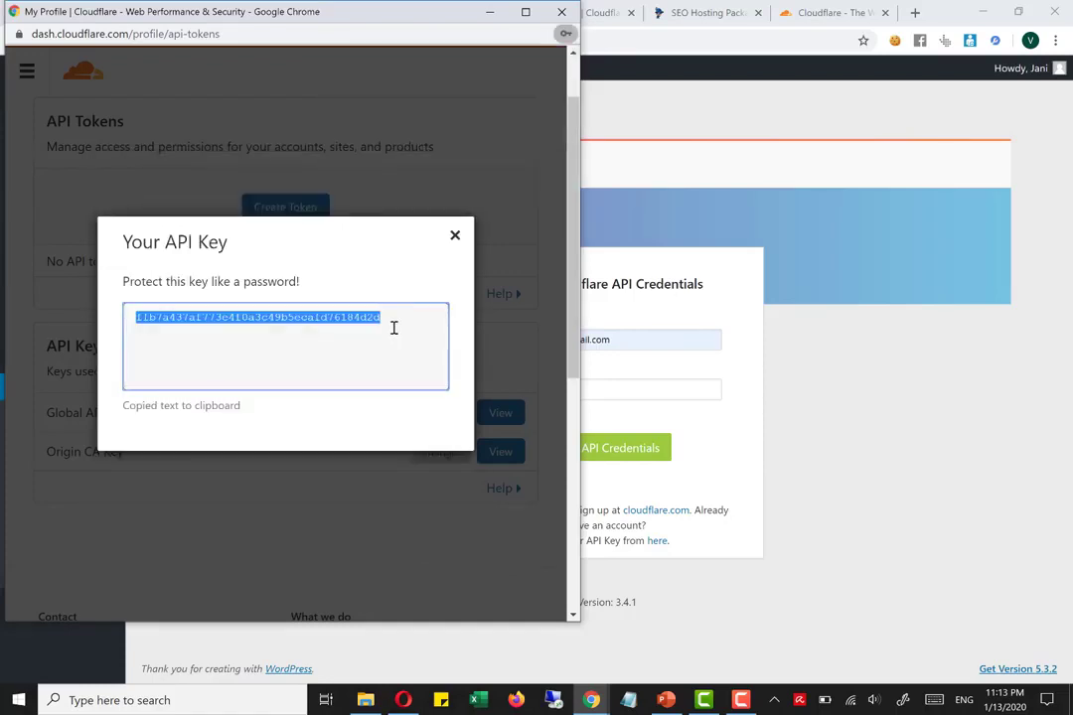
Copy the complete Global API Key from the Your API Key dialog
click(384, 319)
drag(384, 319, 167, 319)
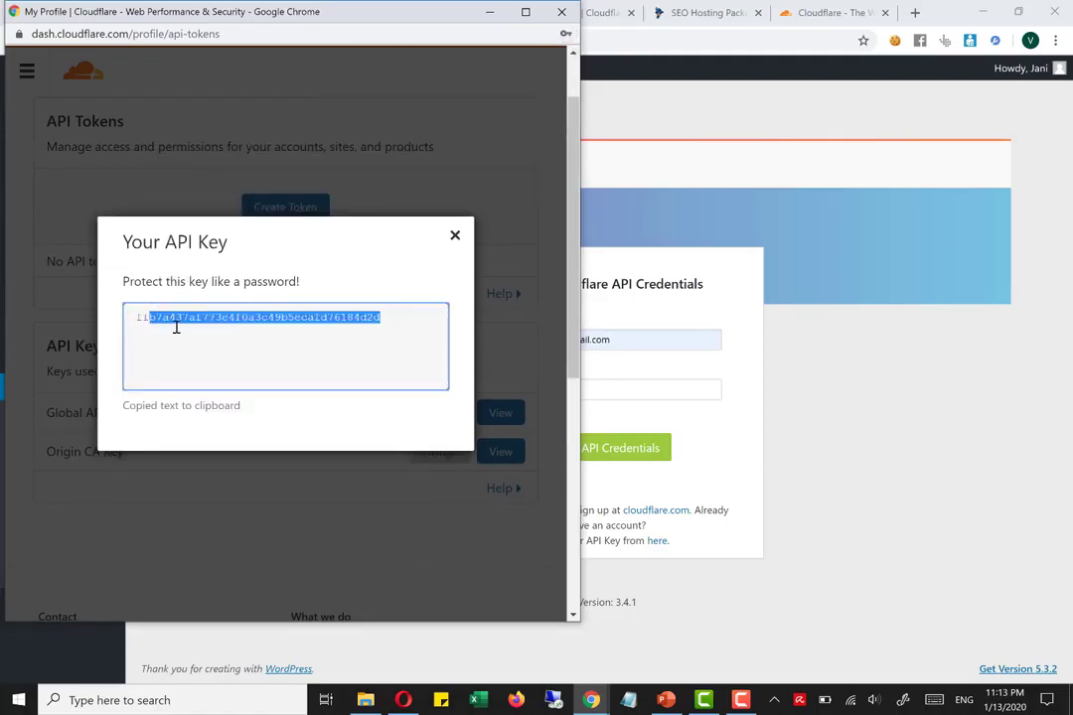
click(176, 327)
key(ctrl+a)
click(190, 323)
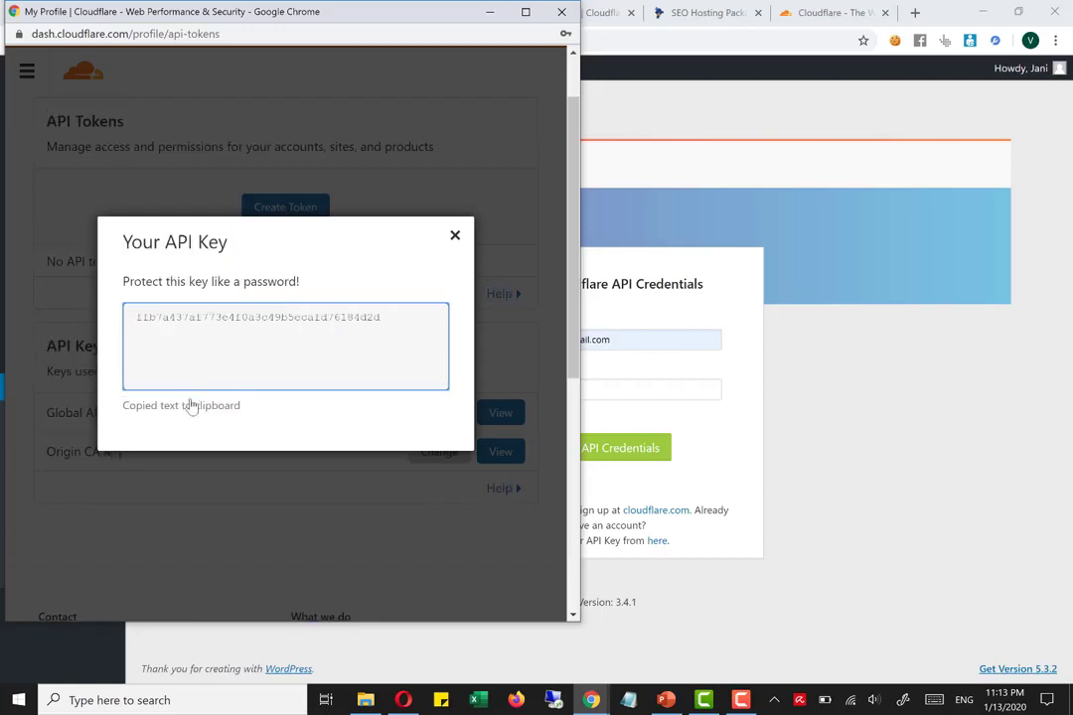
click(394, 426)
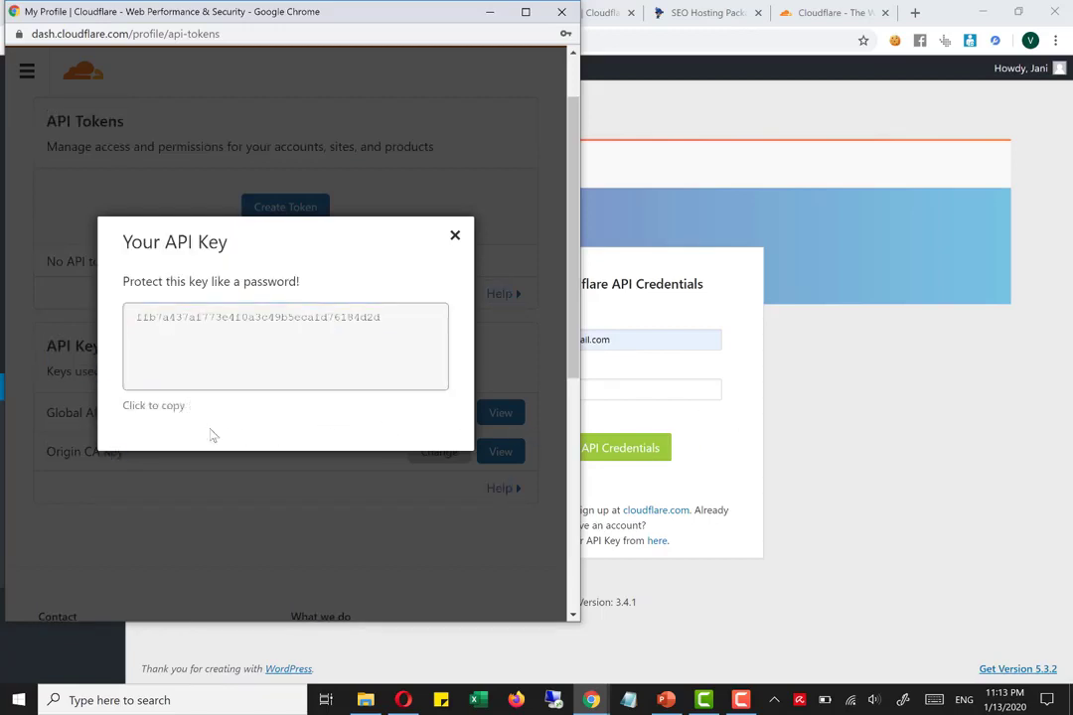
click(165, 409)
Return to the WordPress Cloudflare form, paste the API key into its field and save the API credentials
click(809, 376)
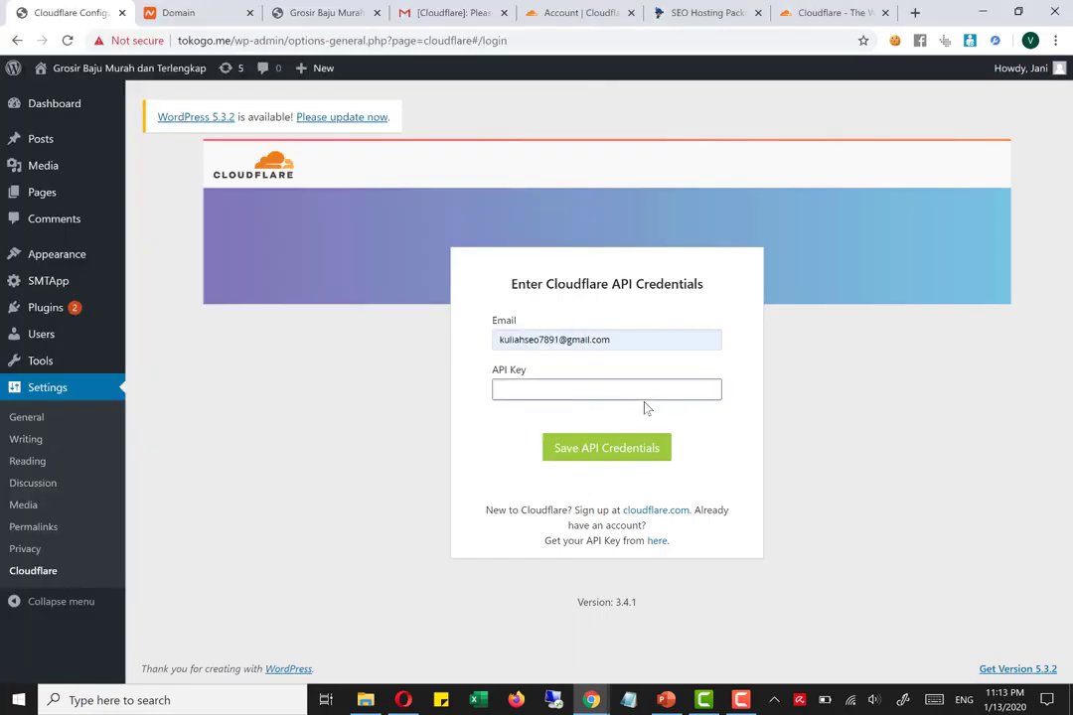
click(649, 390)
key(ctrl+v)
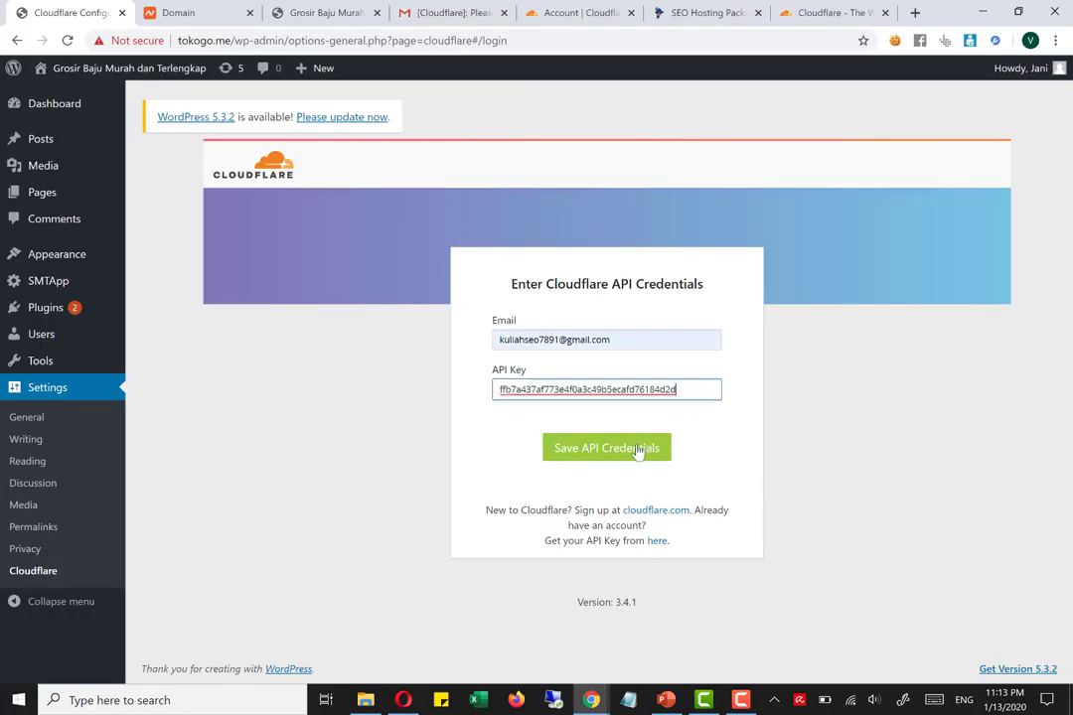
click(638, 452)
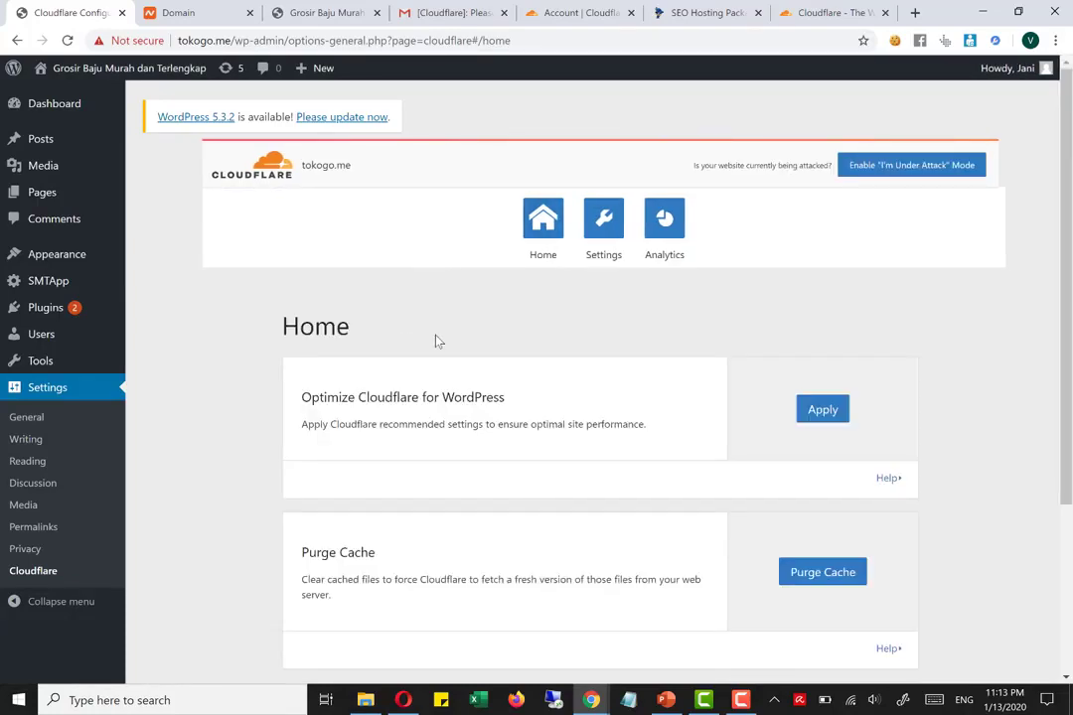
Review the Cloudflare plugin's home options for WordPress optimization, cache purging and automatic cache management
click(745, 698)
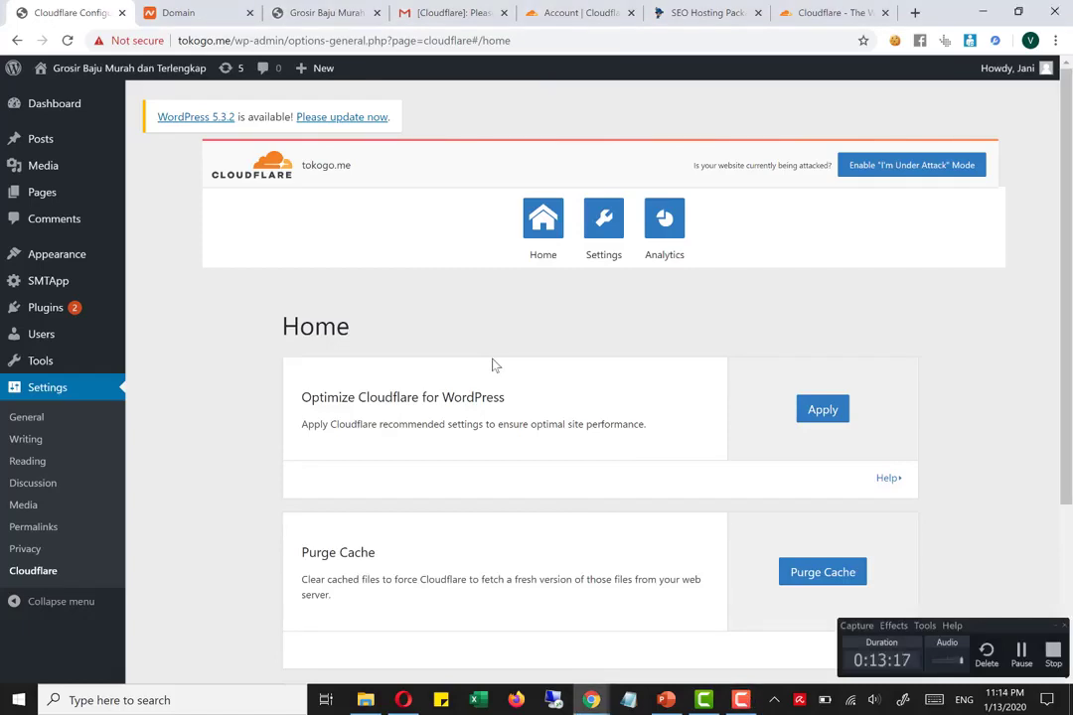
scroll(501, 355, down, 5)
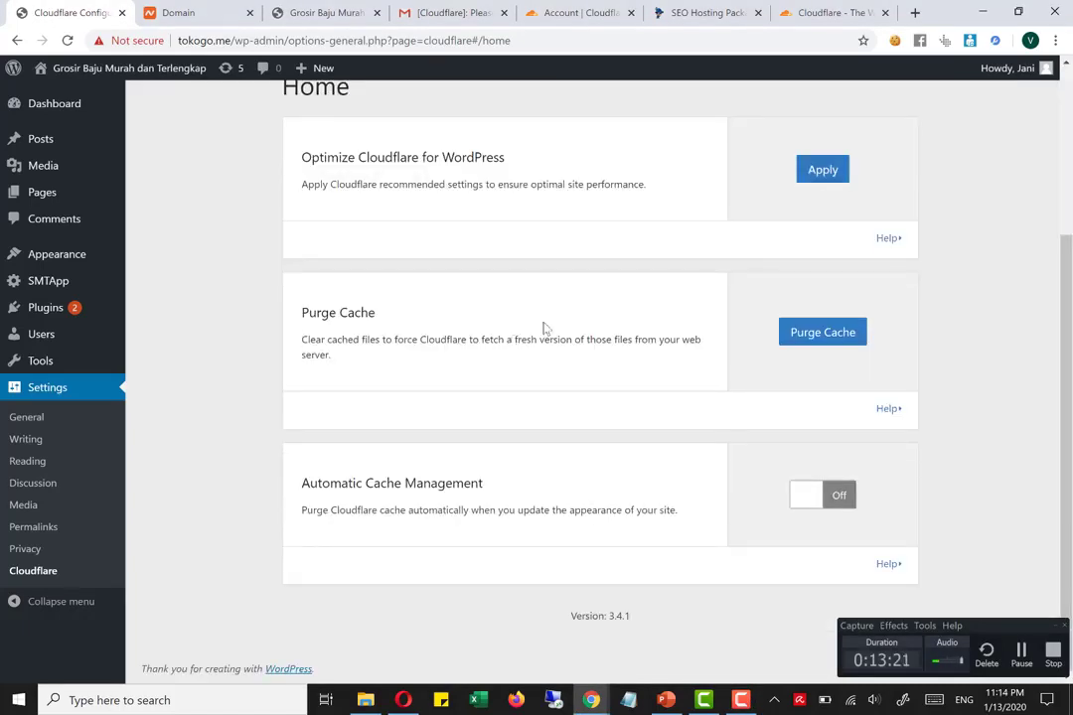
scroll(544, 329, up, 3)
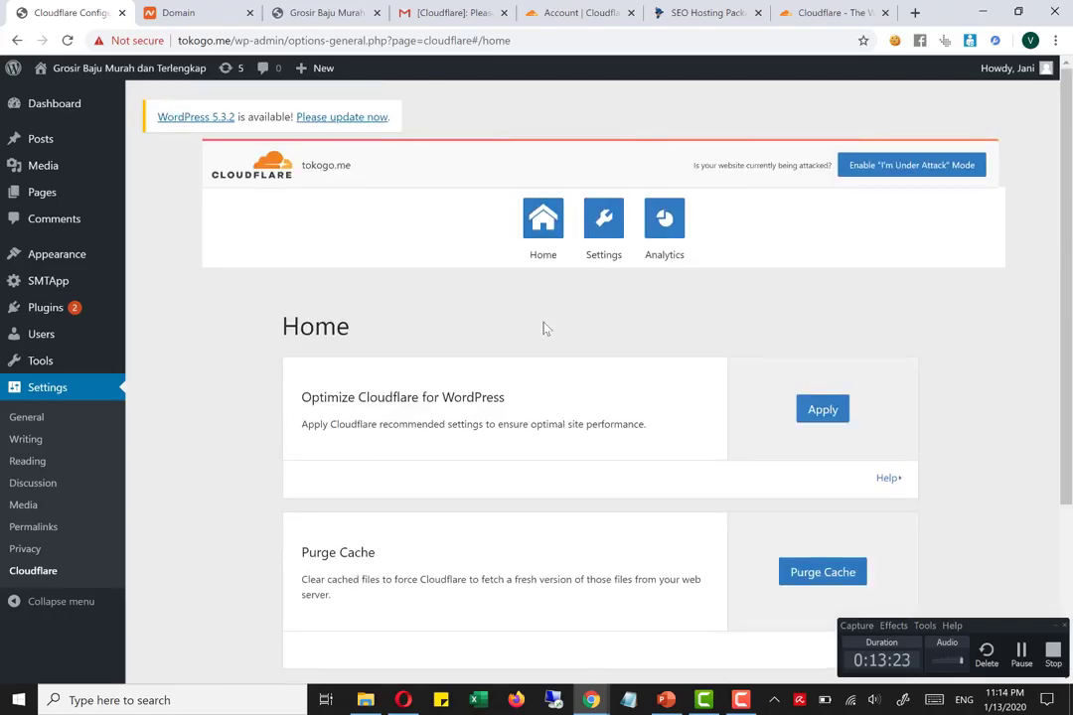
scroll(542, 318, down, 3)
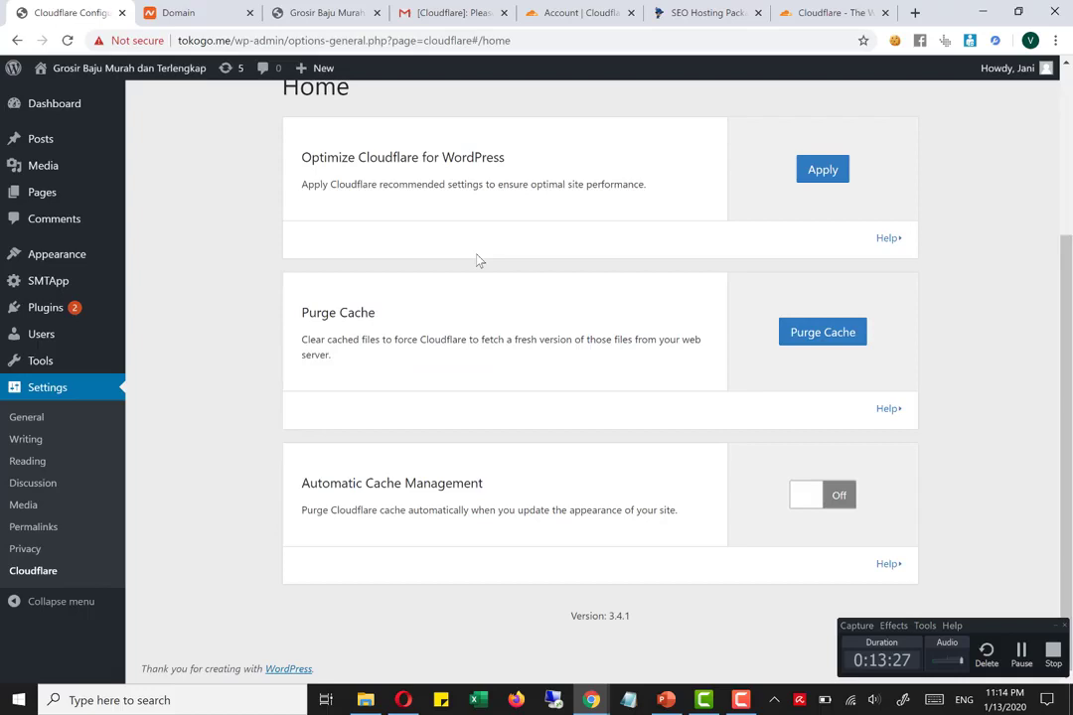
scroll(478, 260, up, 3)
Switch to the Cloudflare account home and open the tokogo.me overview to check its protection status
click(559, 8)
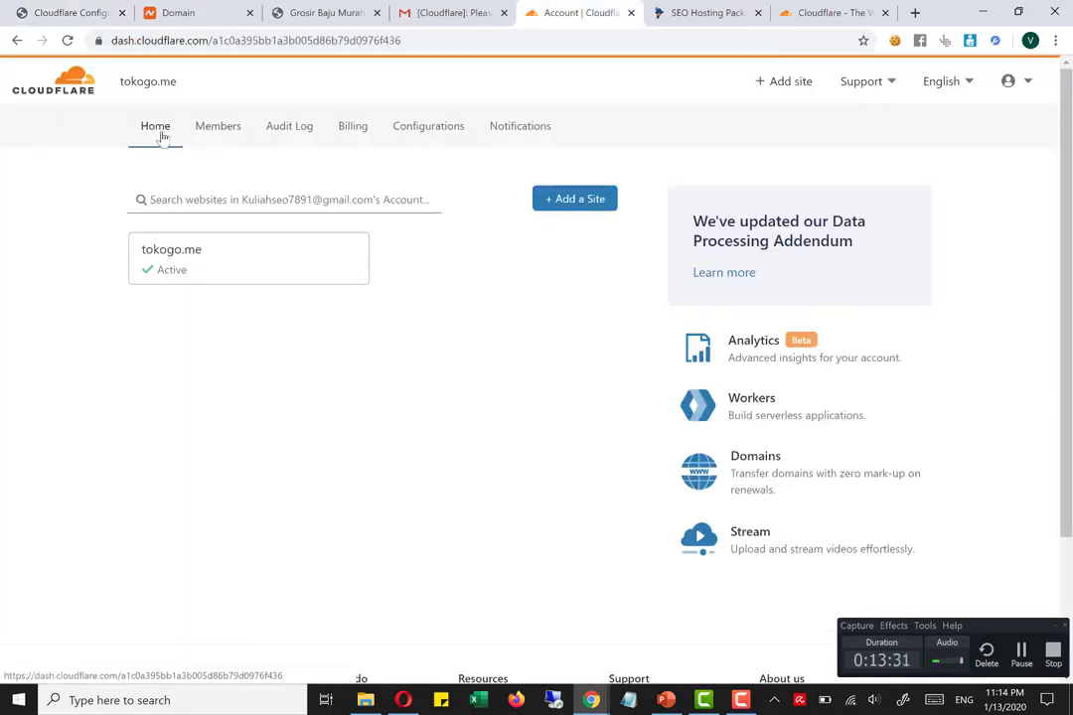
click(210, 275)
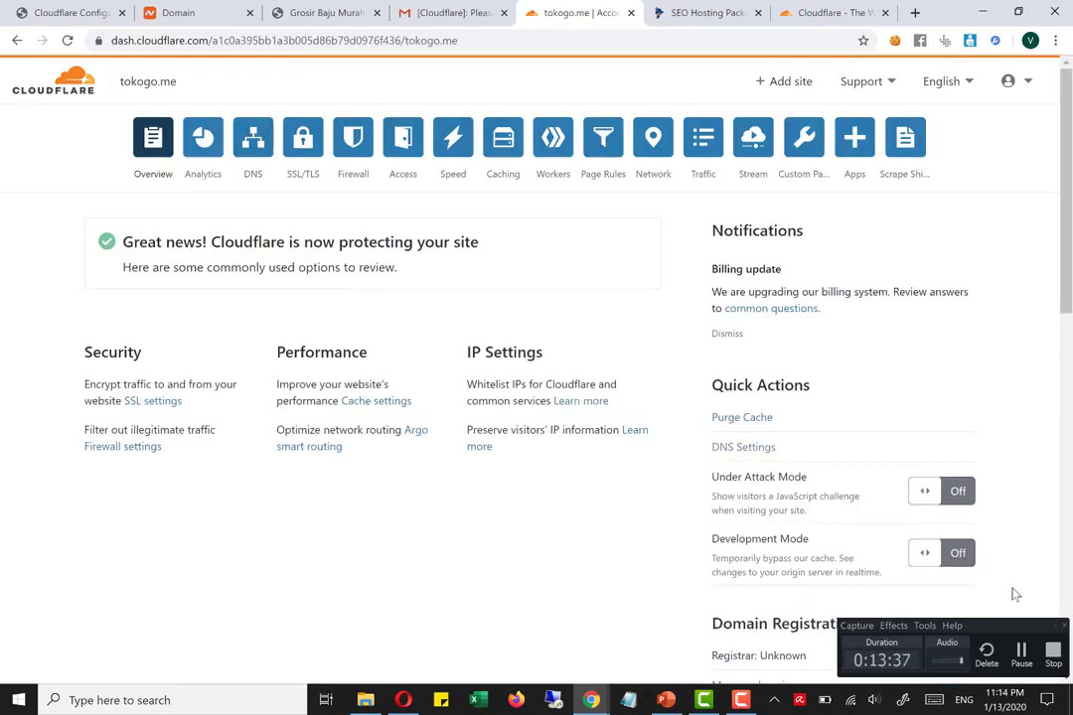
click(1021, 654)
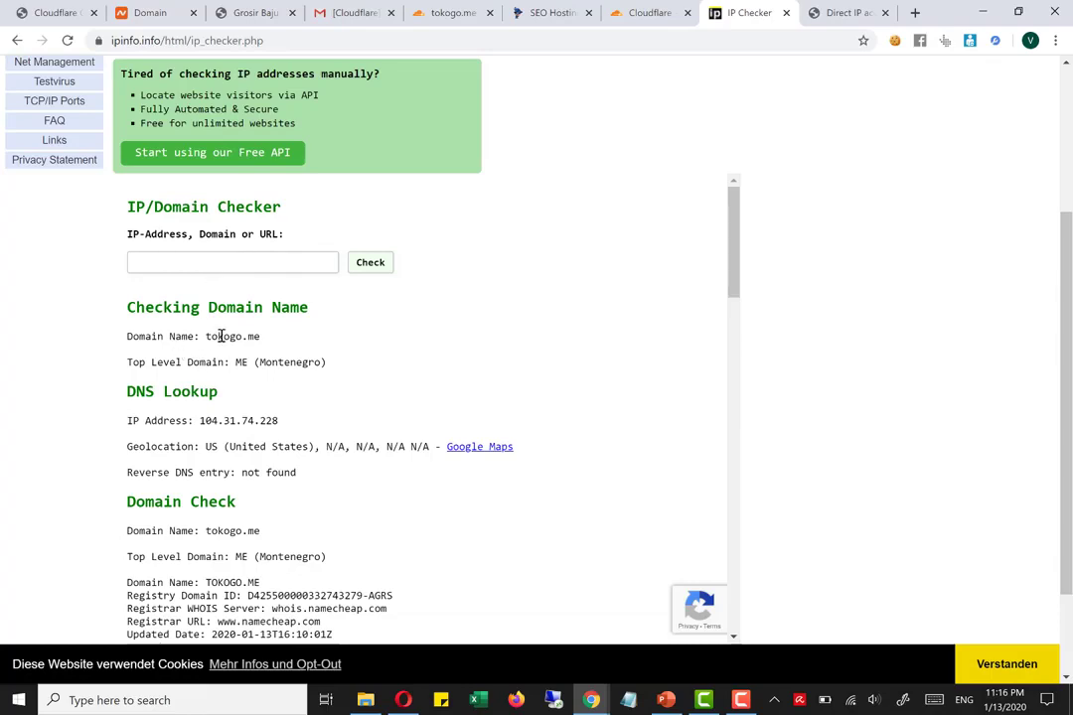
Examine the IP Checker results for tokogo.me, focusing on the DNS lookup IP address and the name servers
scroll(222, 336, down, 2)
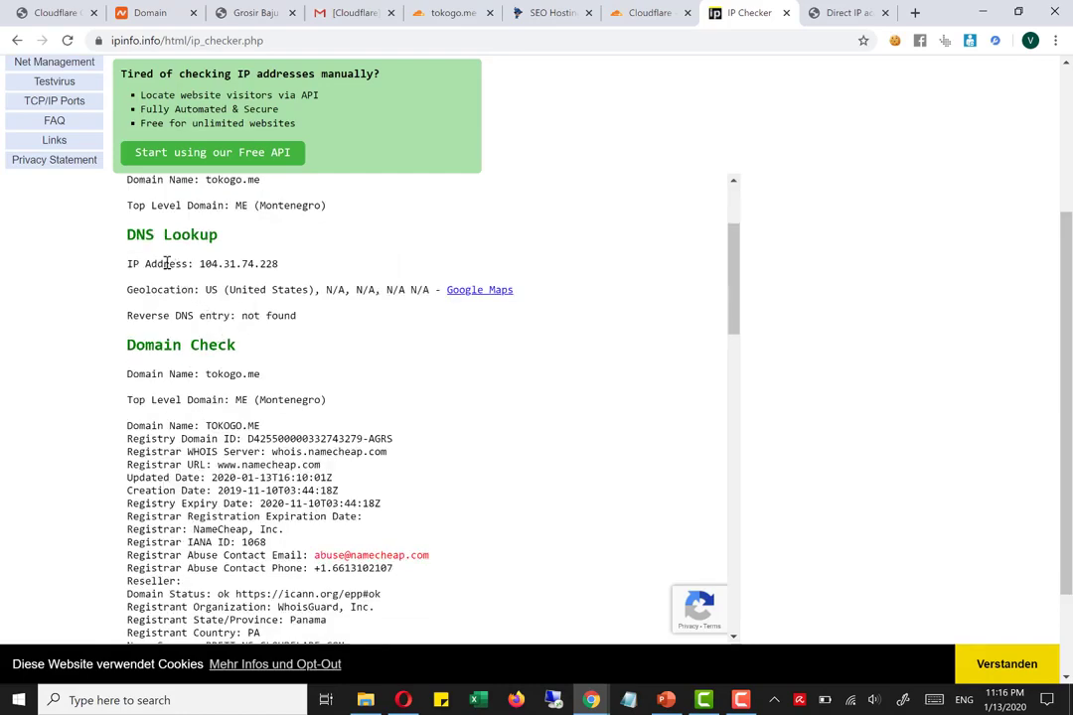
drag(167, 263, 242, 263)
scroll(195, 411, down, 3)
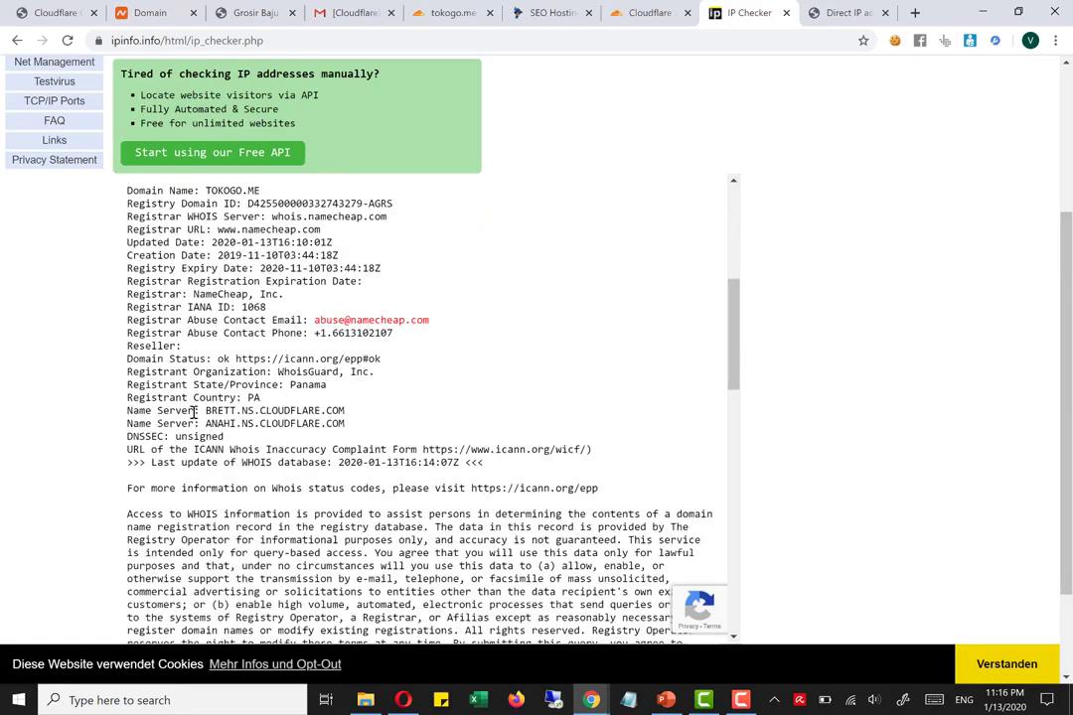
drag(158, 411, 308, 424)
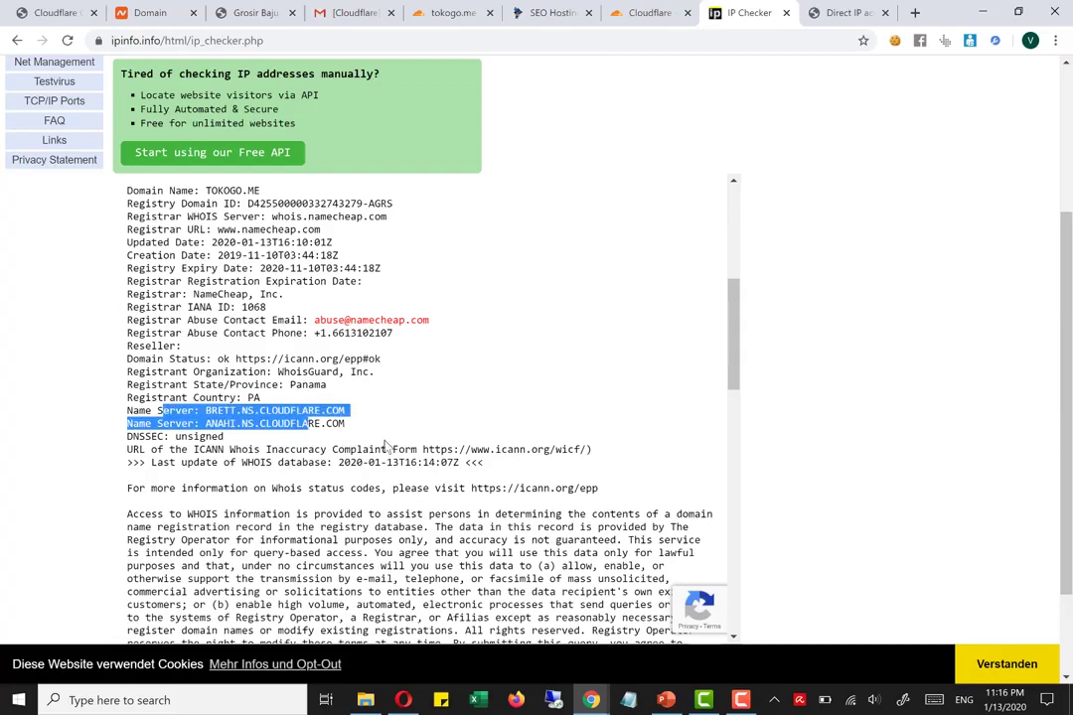
click(388, 447)
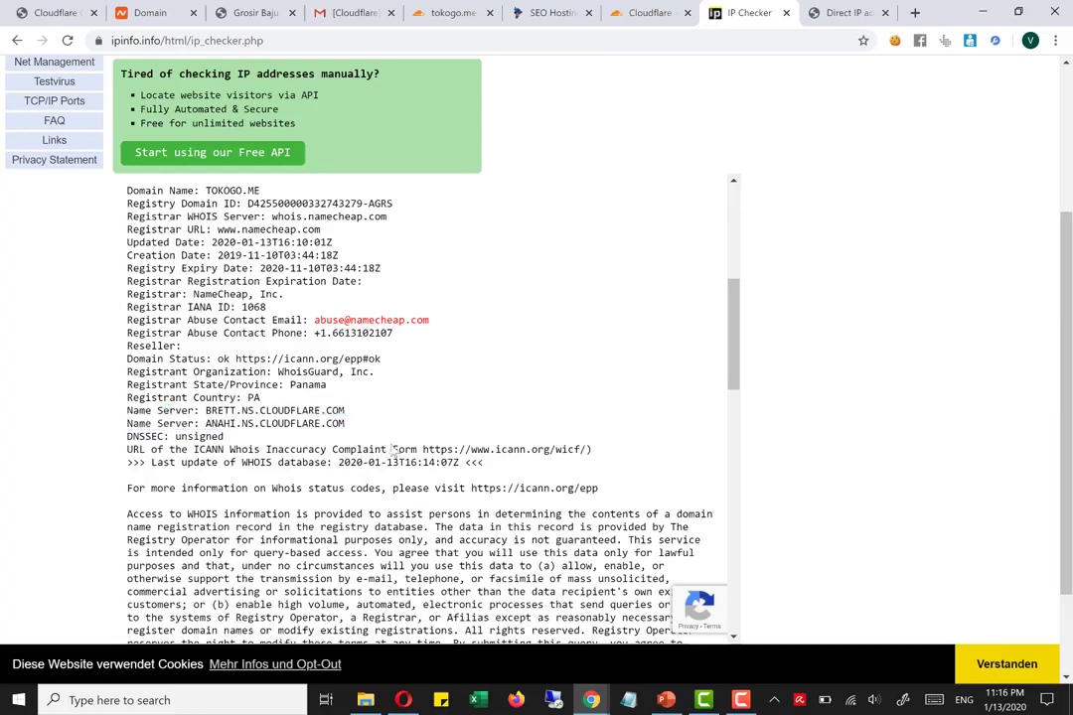
Switch back to the WordPress admin and open the General settings of the SMTApp theme
click(61, 12)
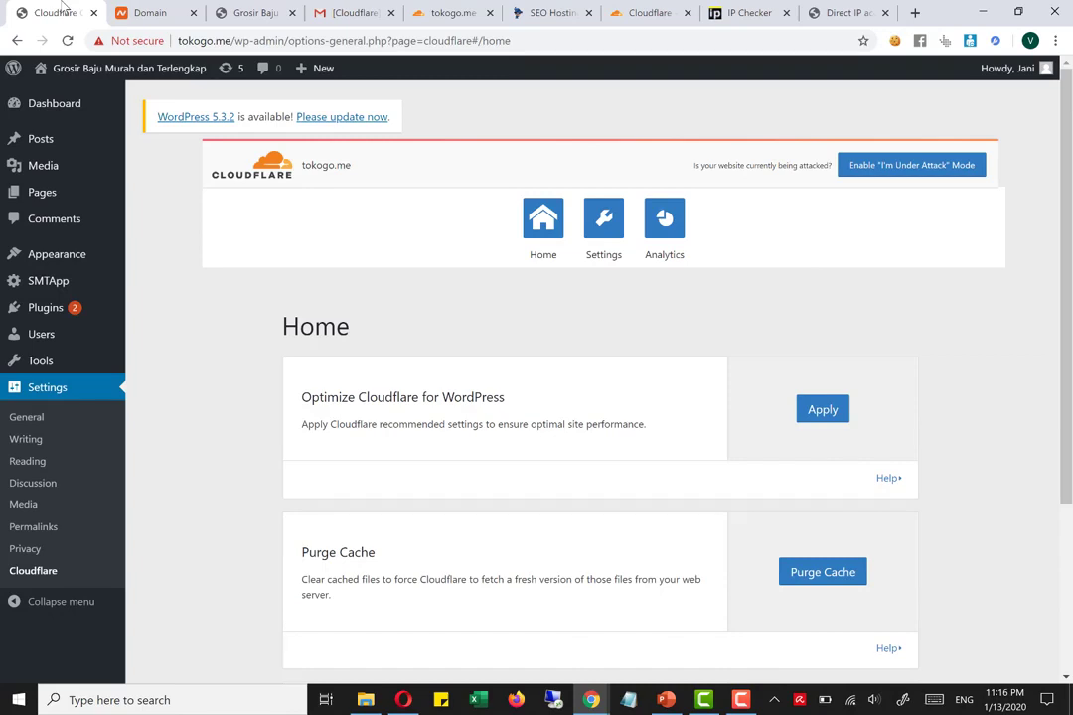
mouse_move(62, 264)
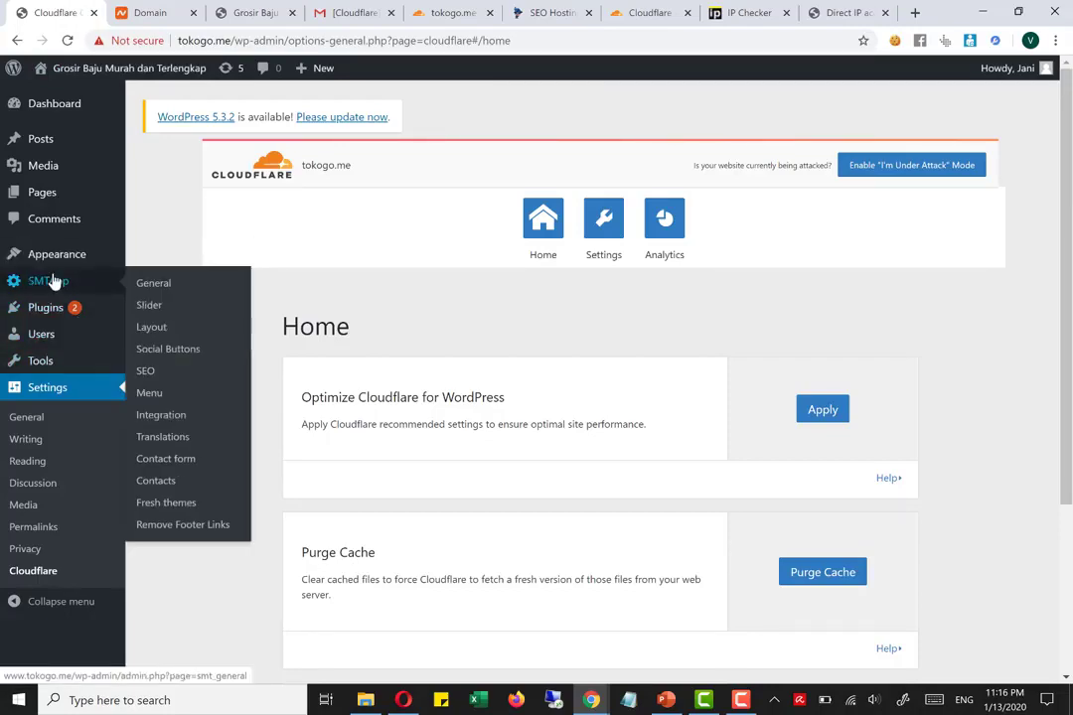
click(154, 283)
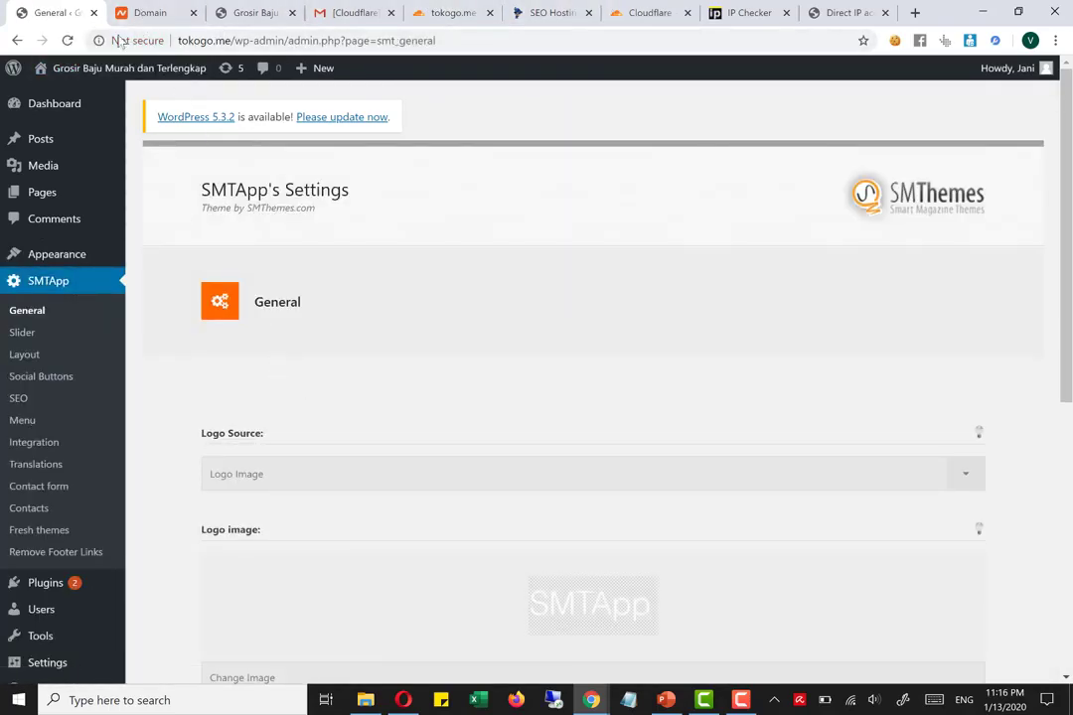
Open the live tokogo.me site in a new tab and look through its home page content
right_click(65, 96)
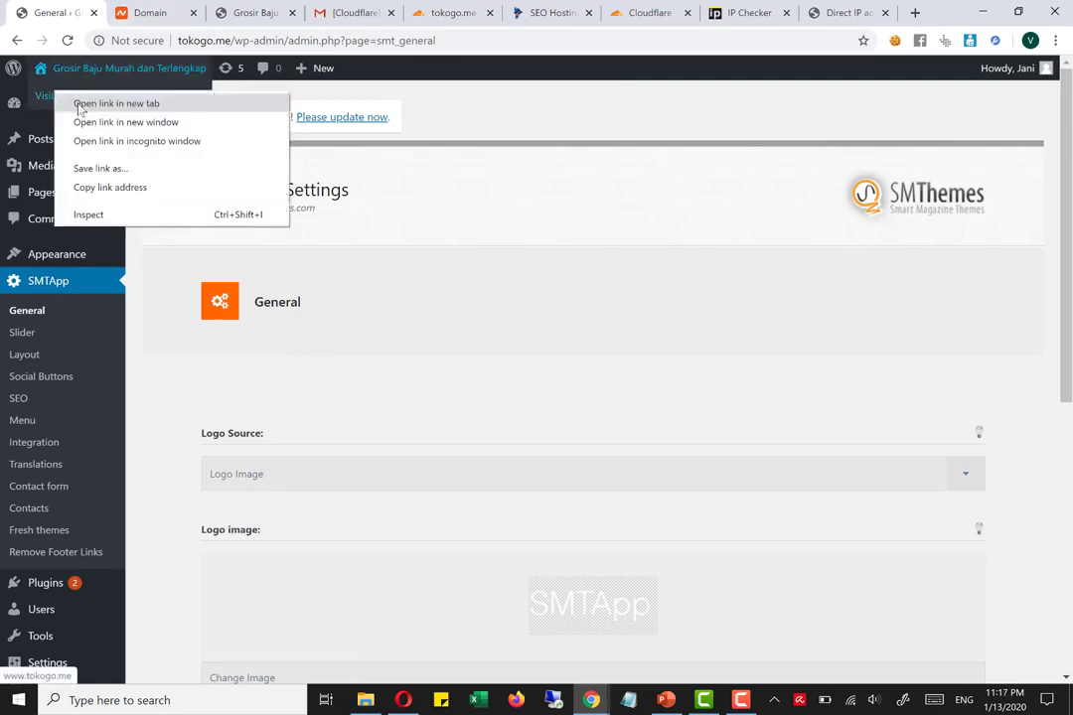
click(110, 104)
click(142, 12)
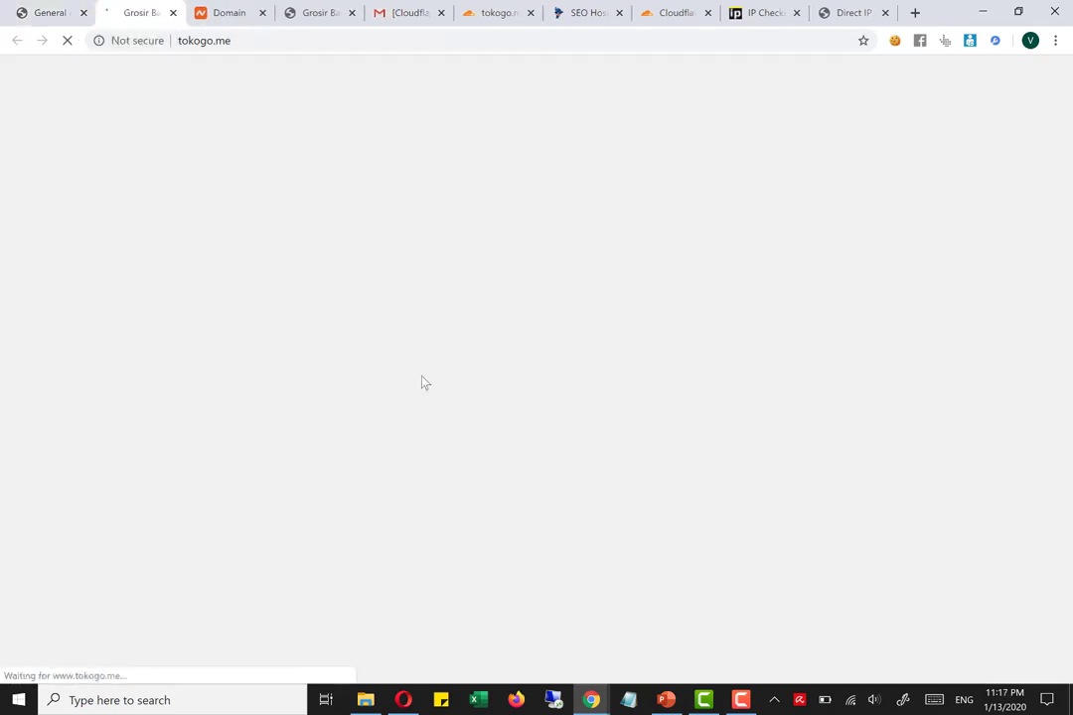
scroll(547, 536, down, 10)
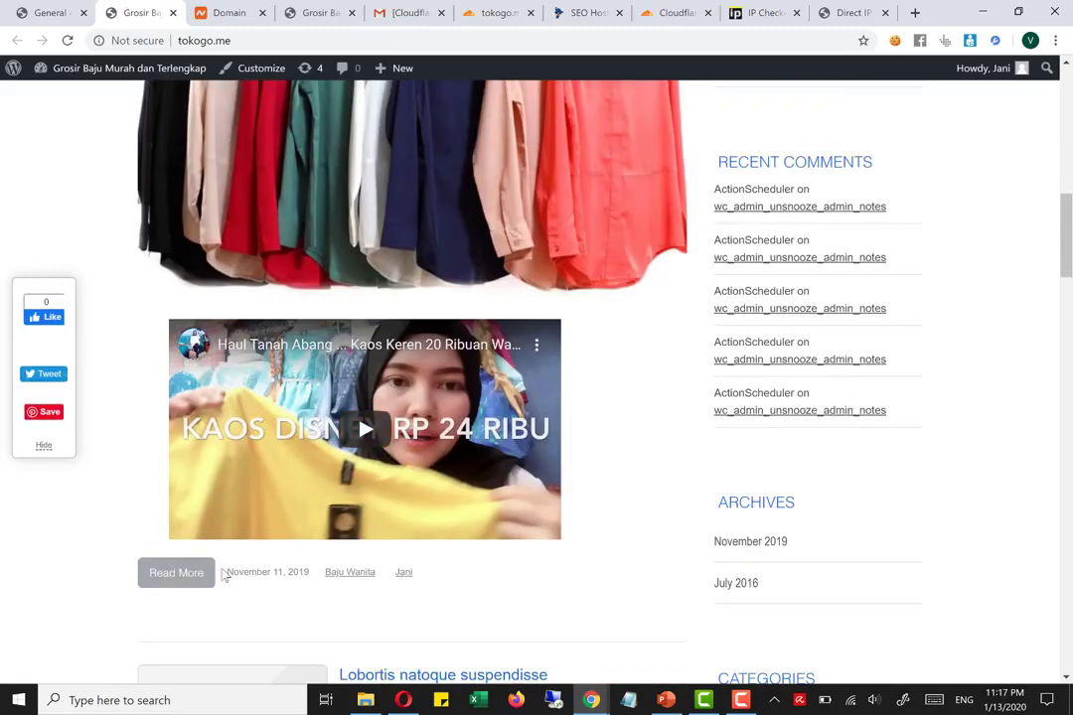
scroll(429, 354, up, 5)
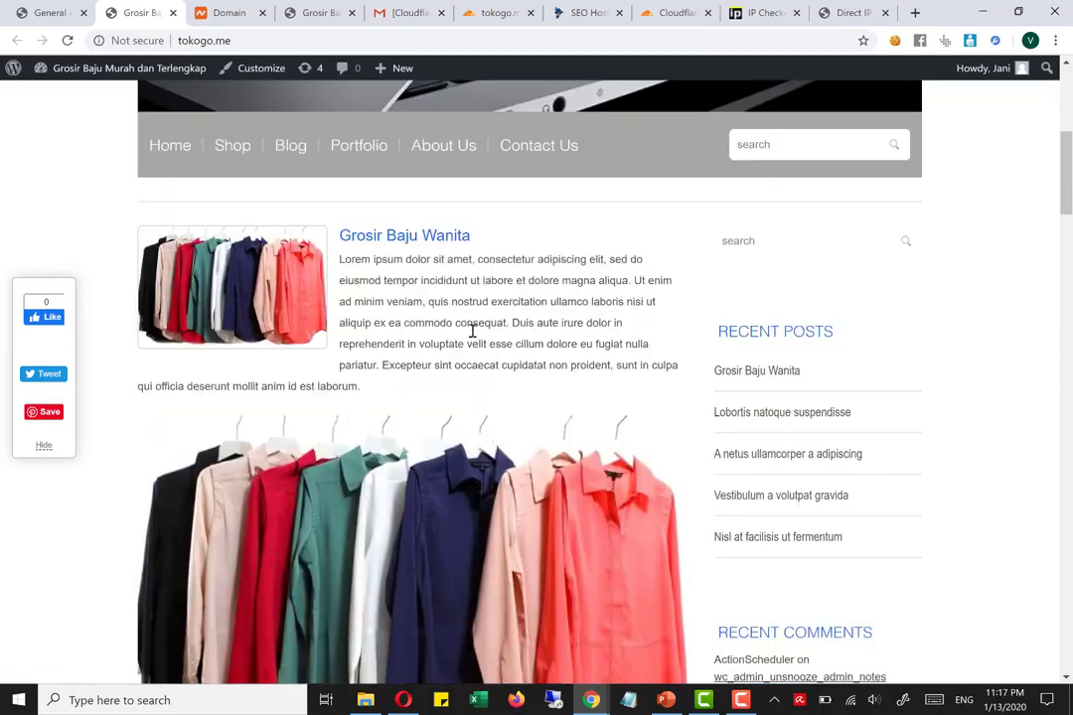
Return to the SMTApp General settings and review the logo, front page title and favicon options
scroll(482, 506, down, 8)
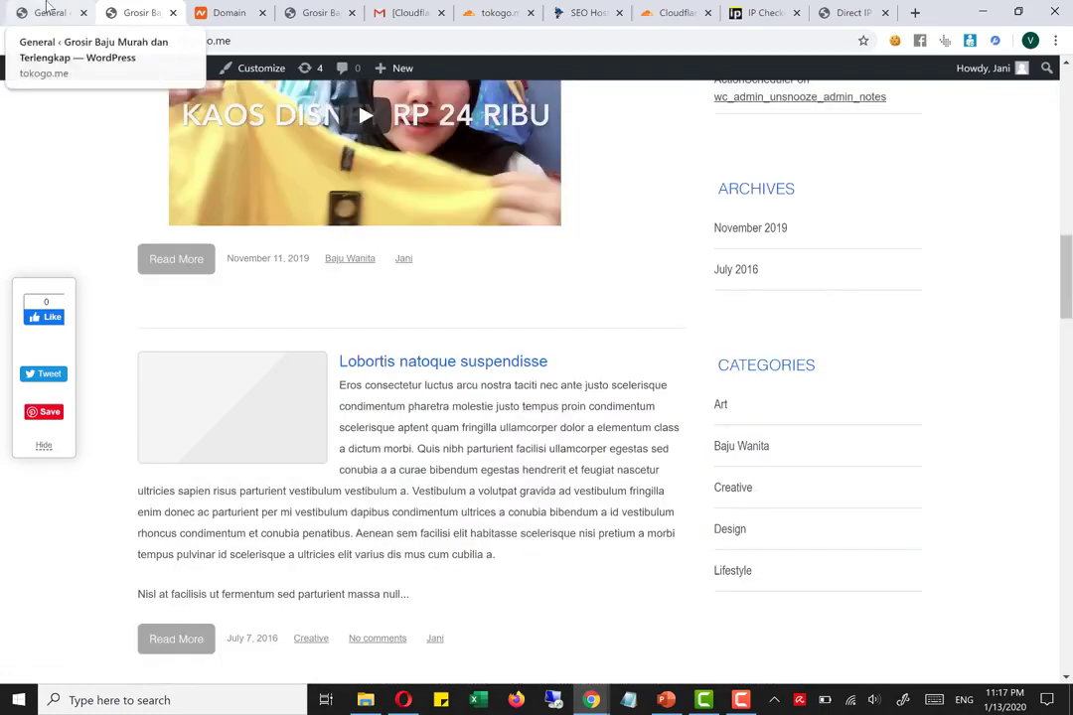
click(44, 12)
scroll(360, 332, down, 3)
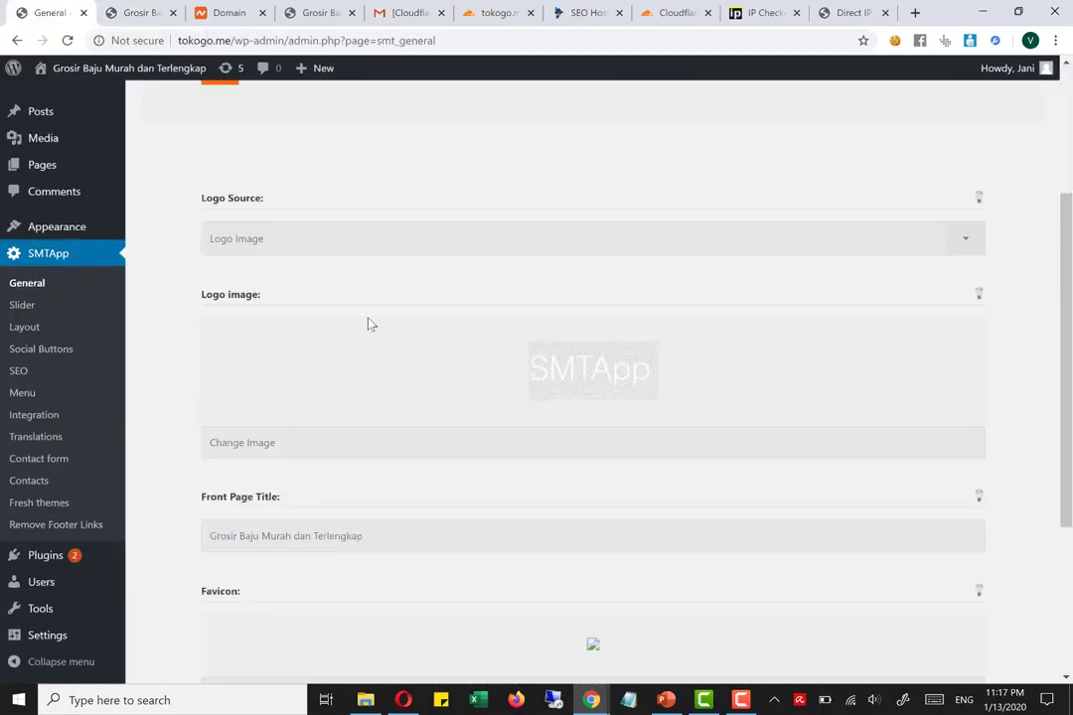
scroll(370, 324, down, 3)
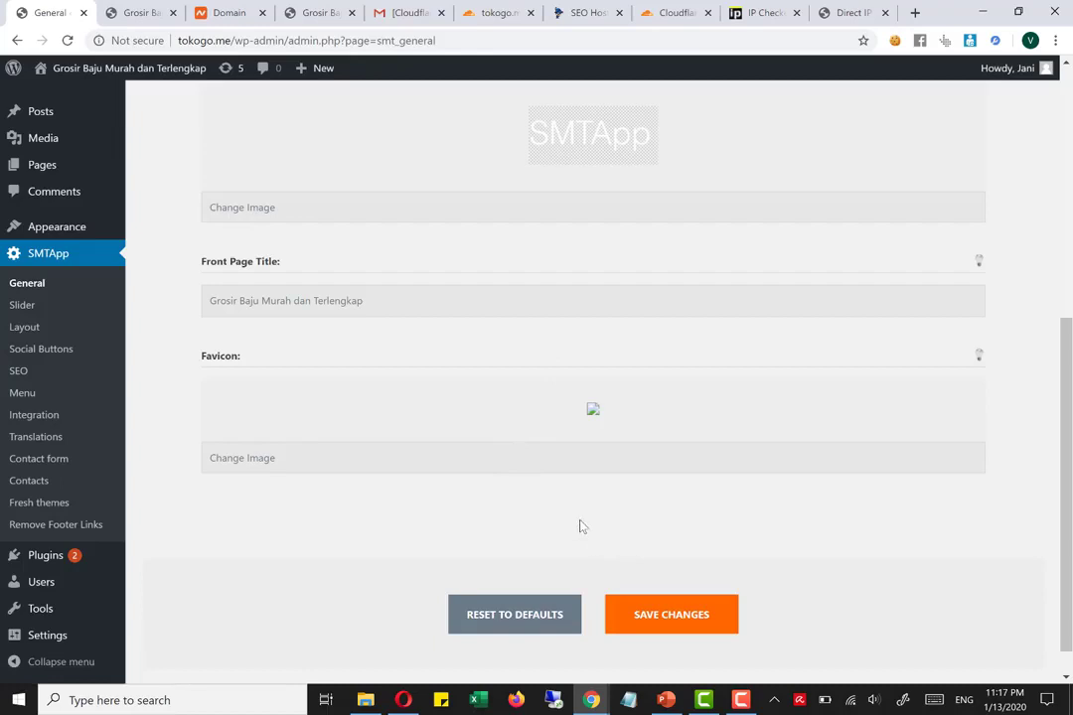
scroll(566, 475, up, 5)
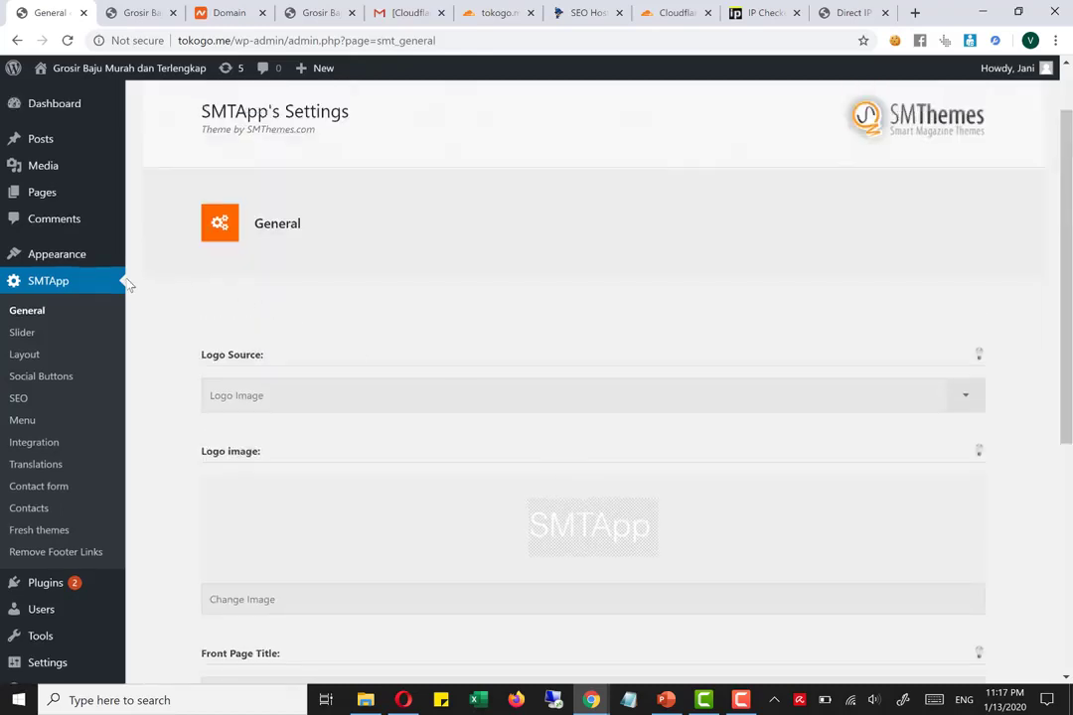
Open the SMTApp Slider settings and review the custom slides, display toggles, effect and timing options
click(30, 333)
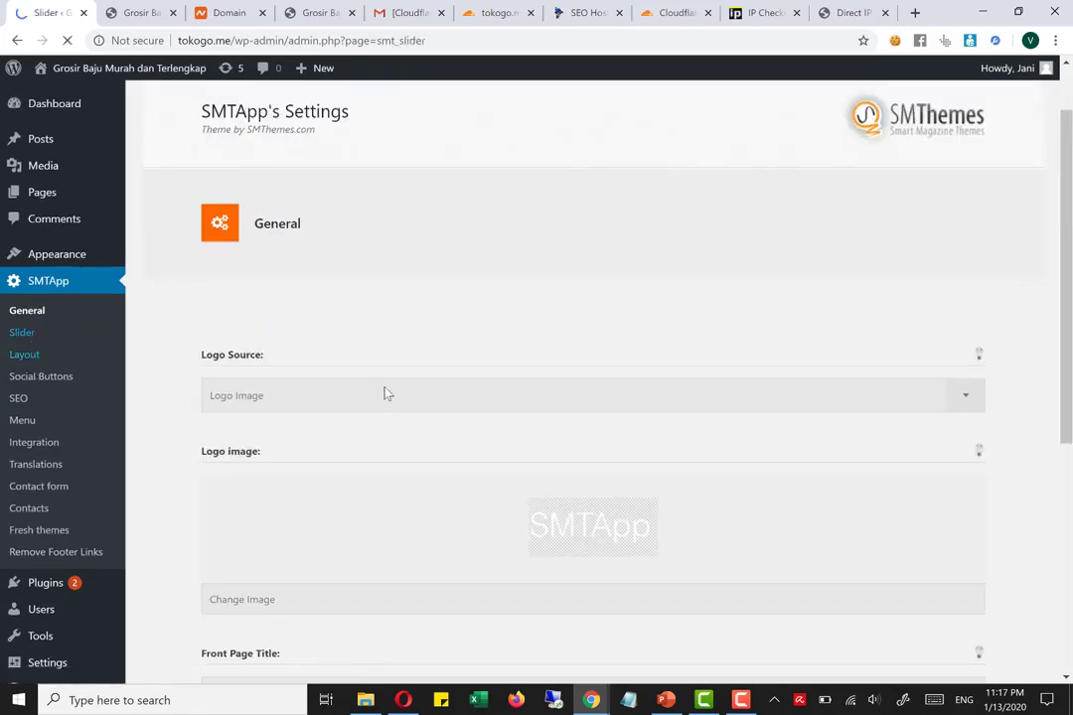
scroll(457, 354, down, 4)
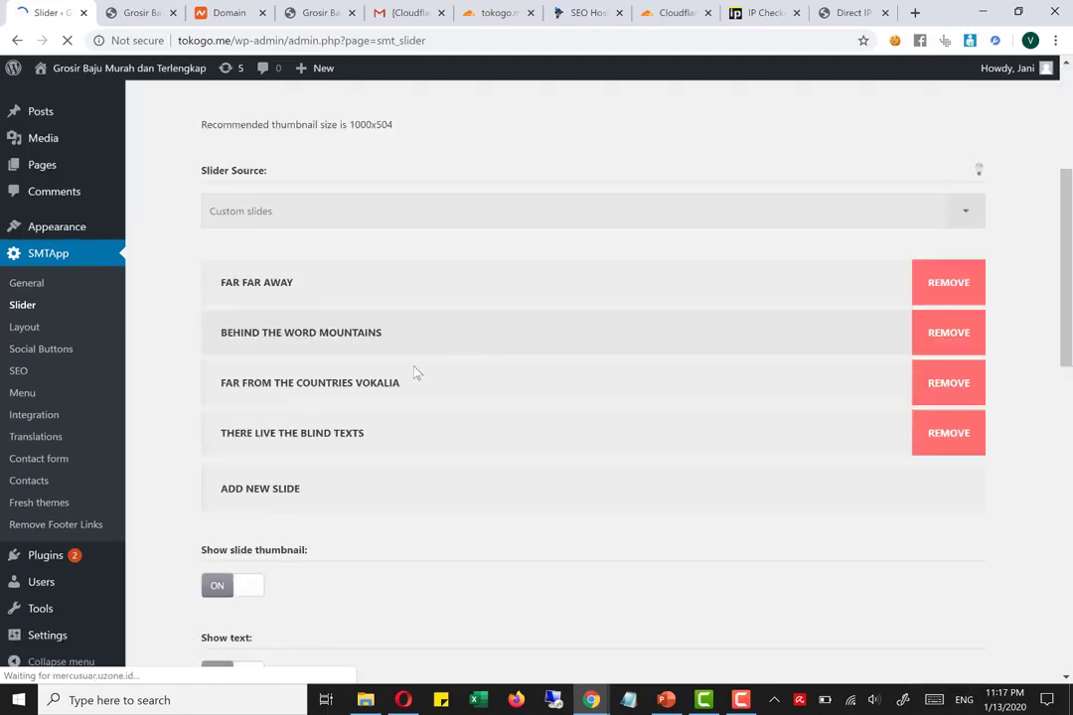
scroll(417, 372, down, 3)
scroll(412, 375, down, 6)
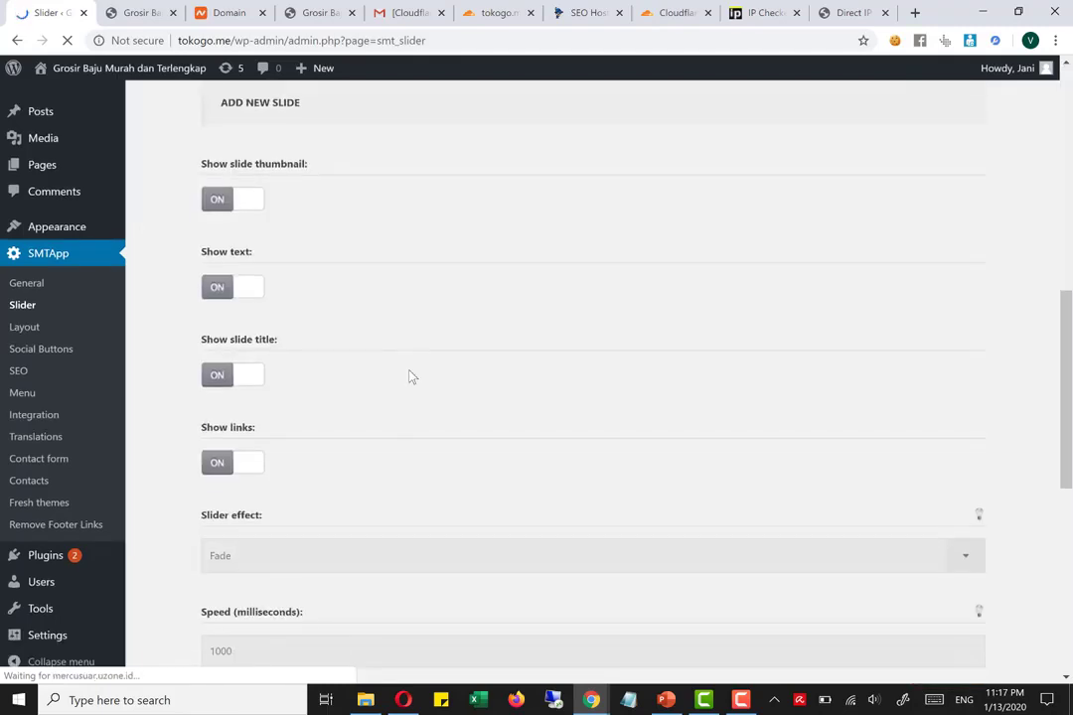
scroll(437, 369, down, 2)
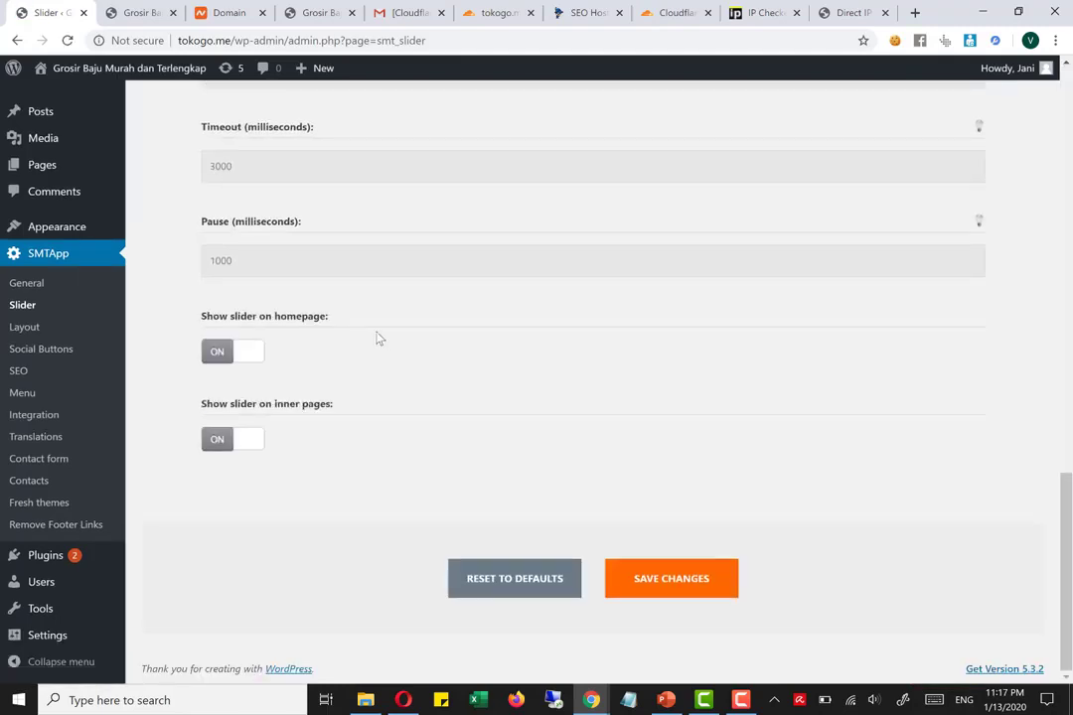
Compare the slider on the live tokogo.me home page with the theme's Slider settings
click(144, 12)
scroll(447, 427, down, 4)
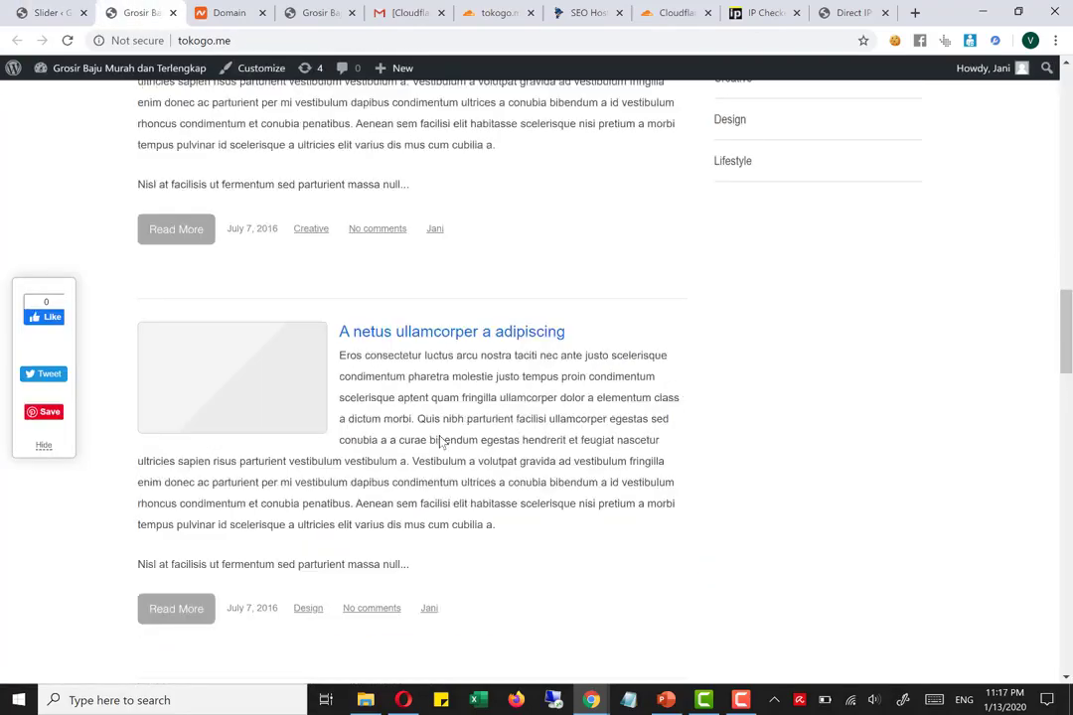
scroll(438, 442, up, 10)
scroll(442, 442, up, 5)
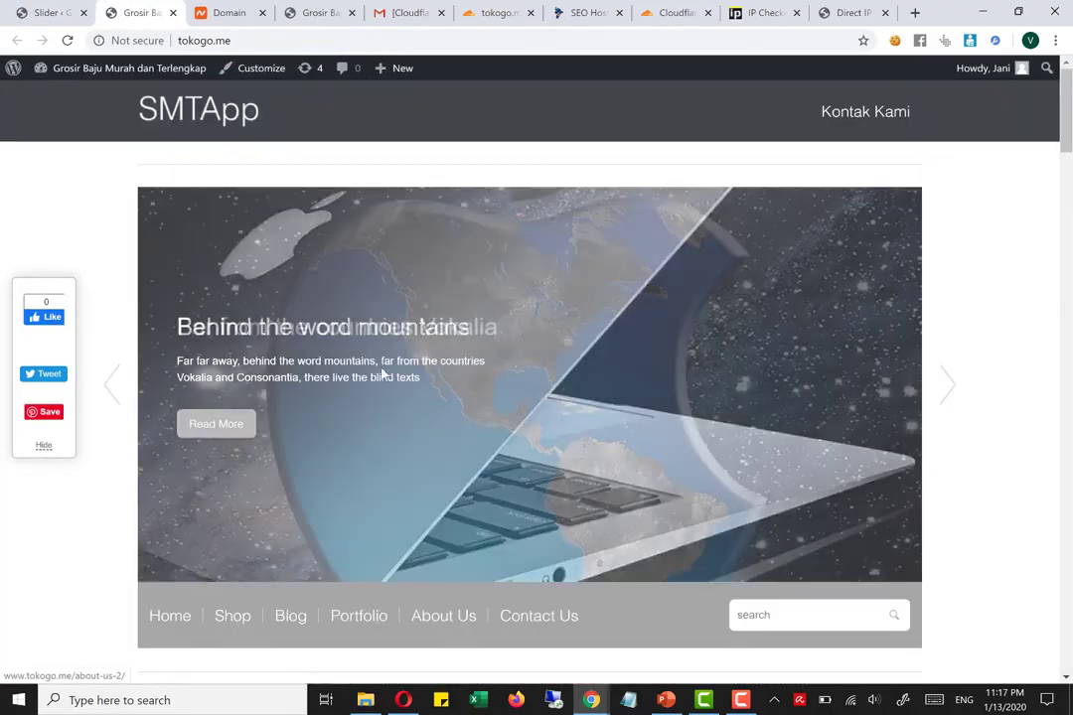
click(48, 12)
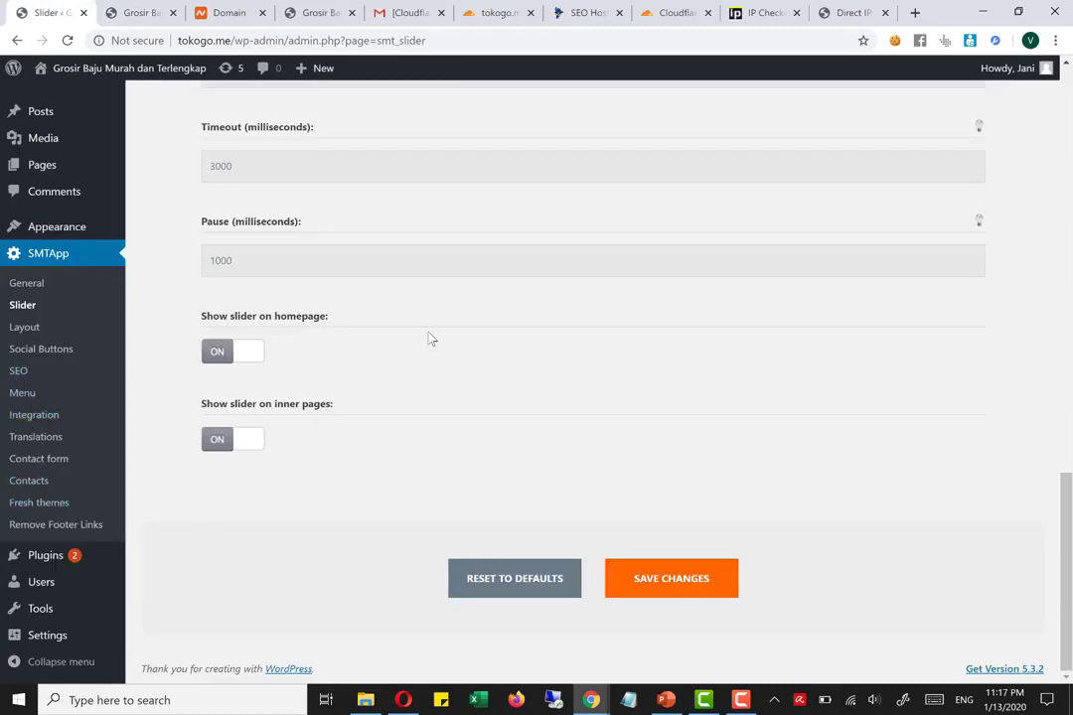
scroll(432, 403, up, 5)
Switch back to the live tokogo.me home page and look through its post list and header slider
key(ctrl+Tab)
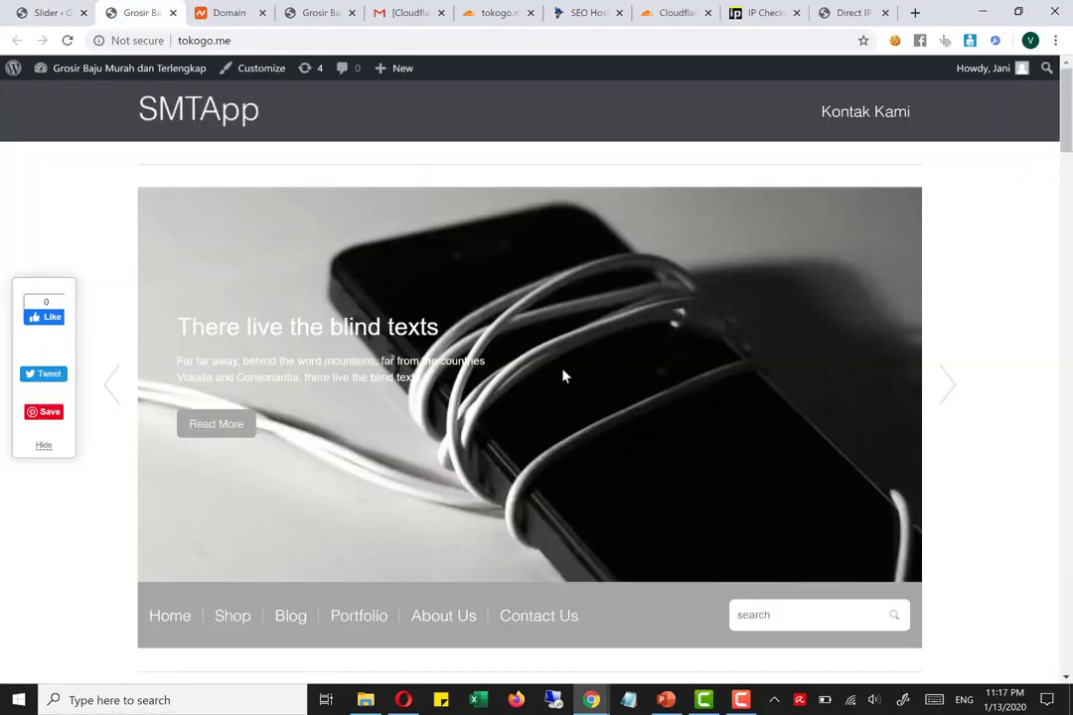
scroll(556, 457, down, 15)
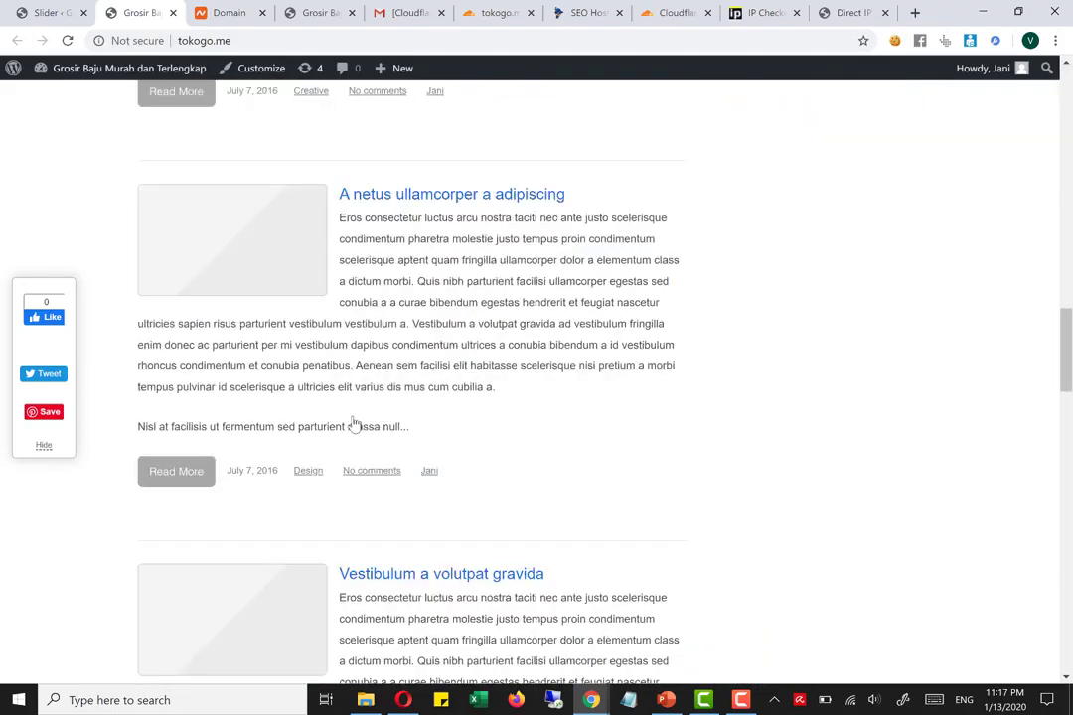
scroll(517, 467, down, 9)
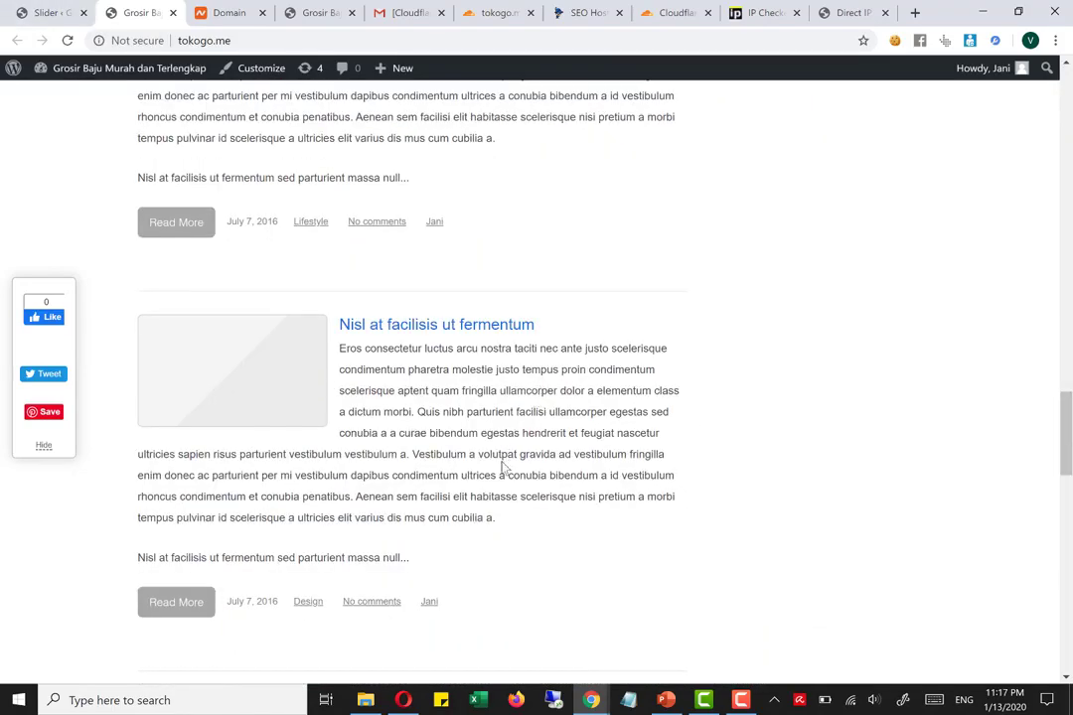
scroll(502, 463, up, 20)
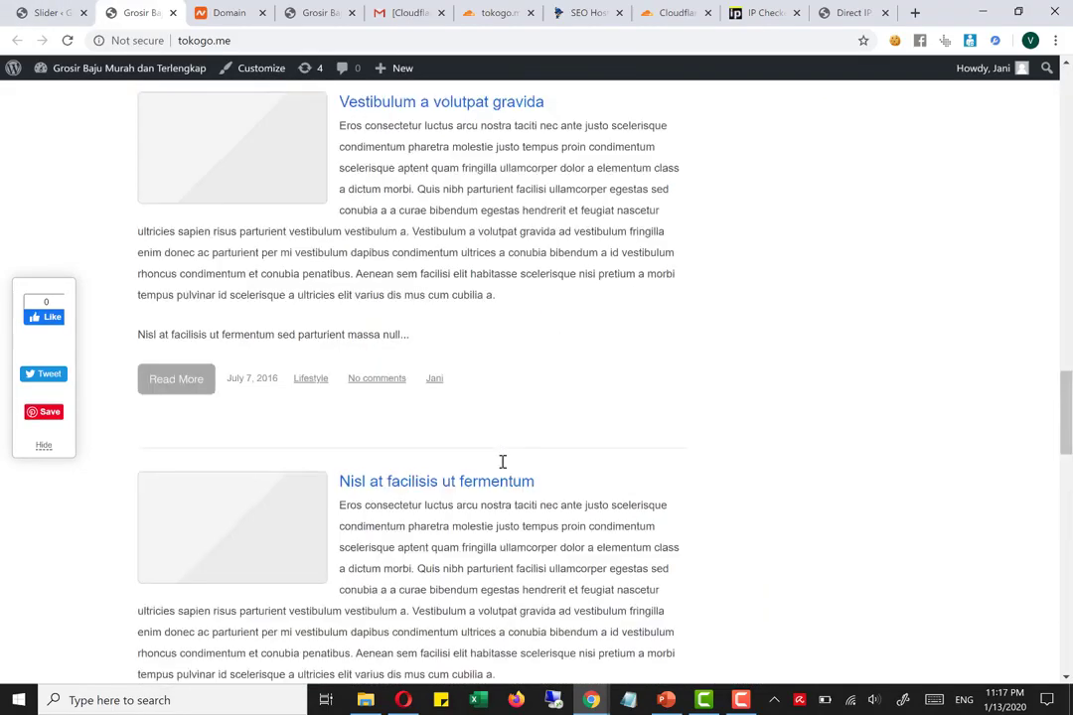
scroll(896, 541, up, 5)
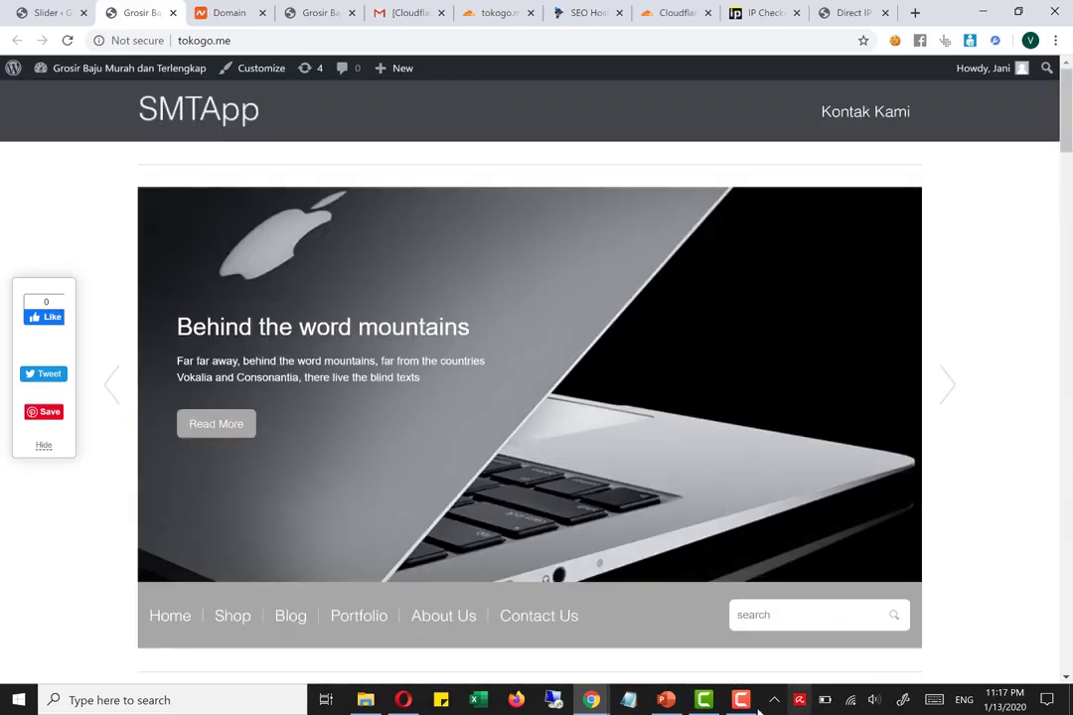